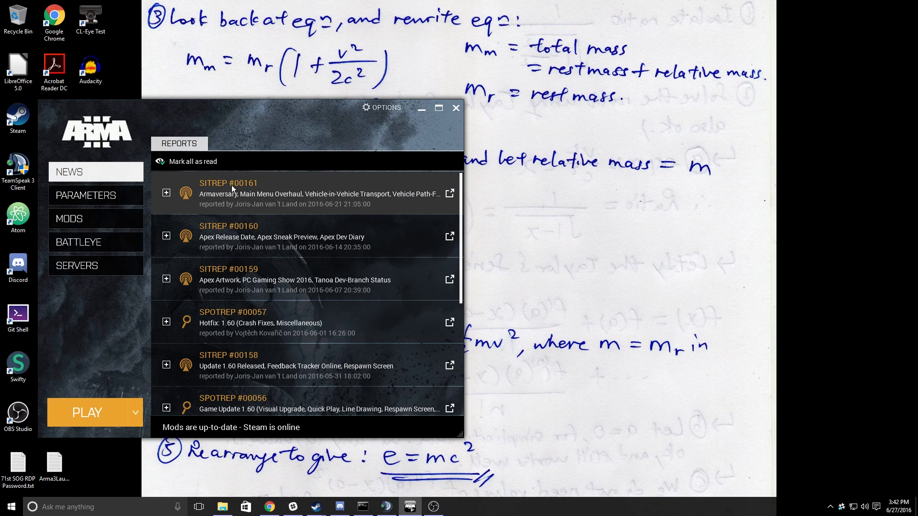
Show the basic launch parameters, toggling Mods on and back off so it stays unchecked
left_click(102, 269)
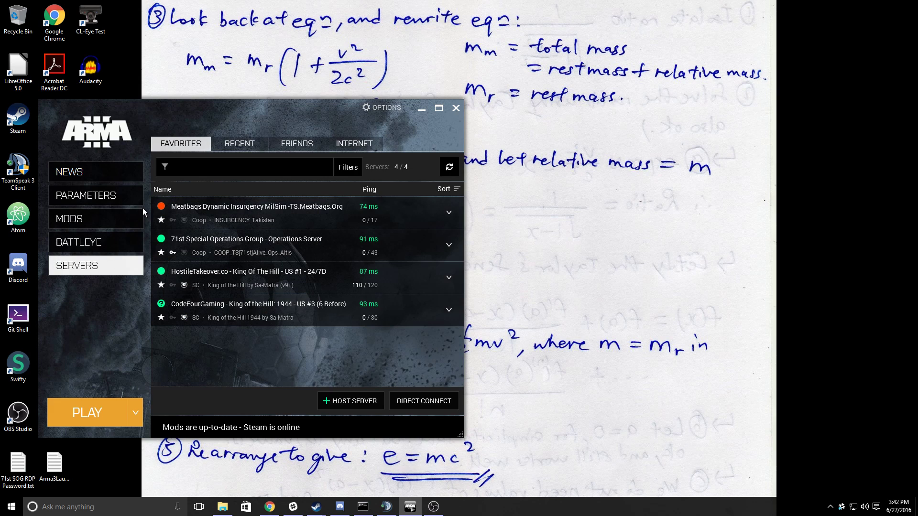
left_click(96, 173)
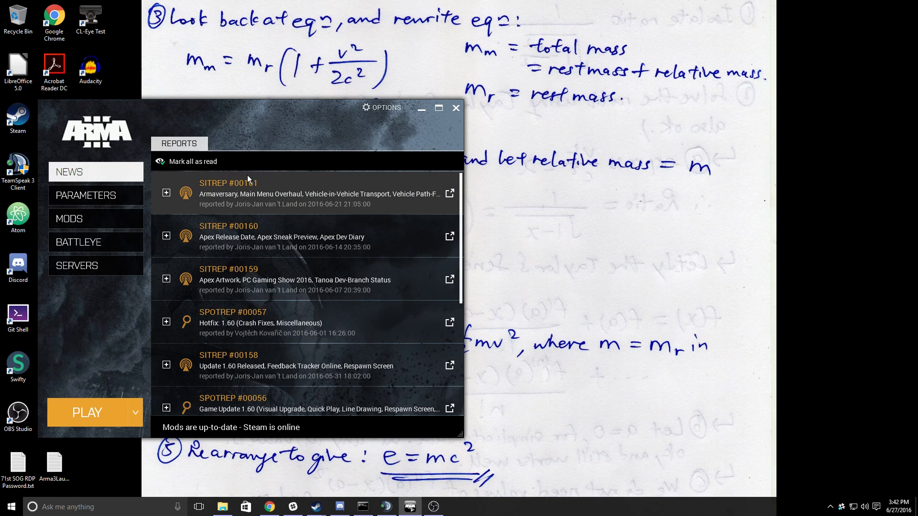
left_click(113, 194)
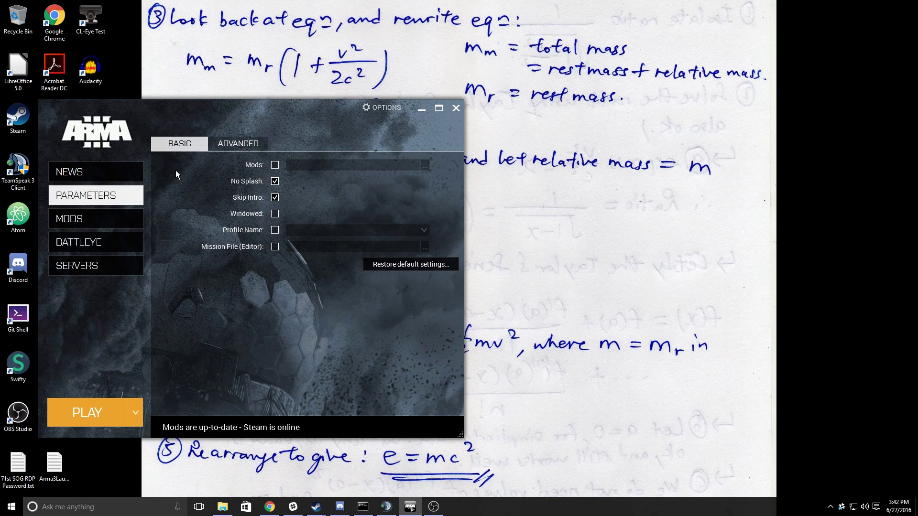
left_click(276, 165)
left_click(276, 165)
left_click(239, 145)
Expand the ADVANCED section and set the World launch parameter to Empty
left_click(180, 146)
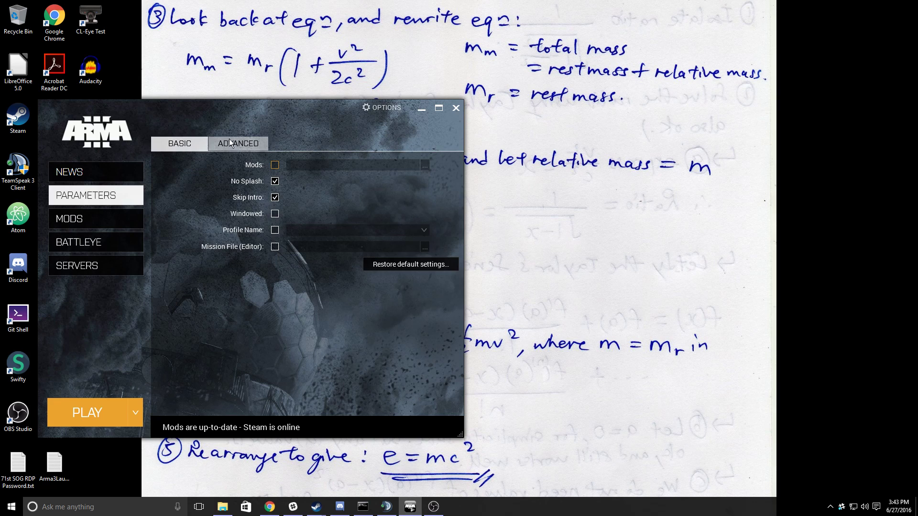
left_click(230, 143)
left_click(187, 163)
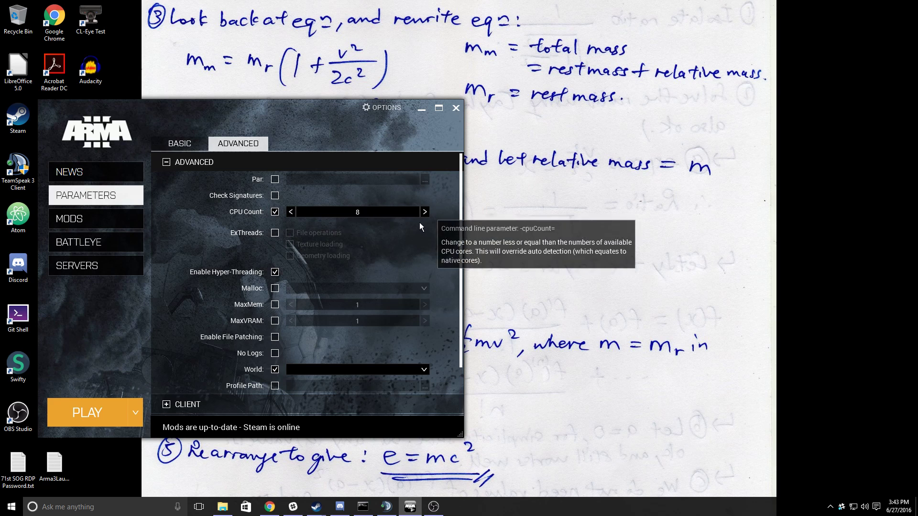
scroll(288, 223, "down", 1)
scroll(290, 235, "down", 1)
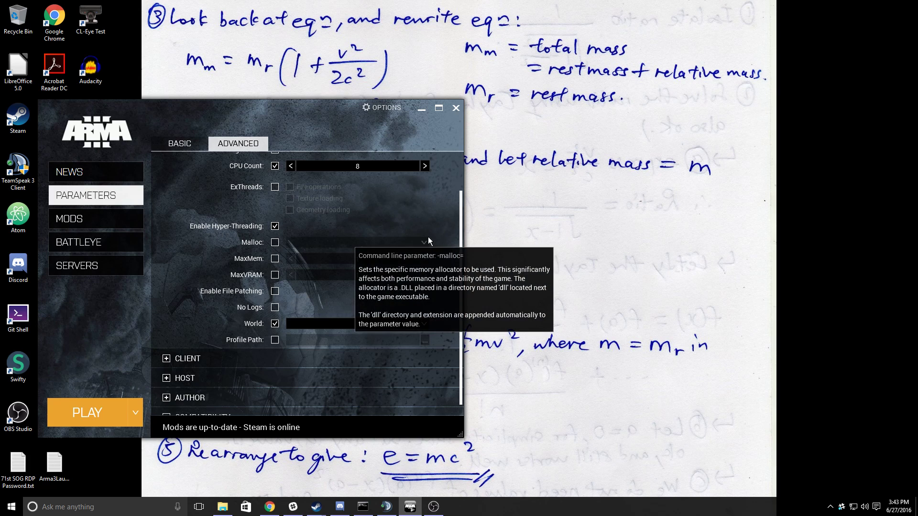
scroll(438, 218, "down", 1)
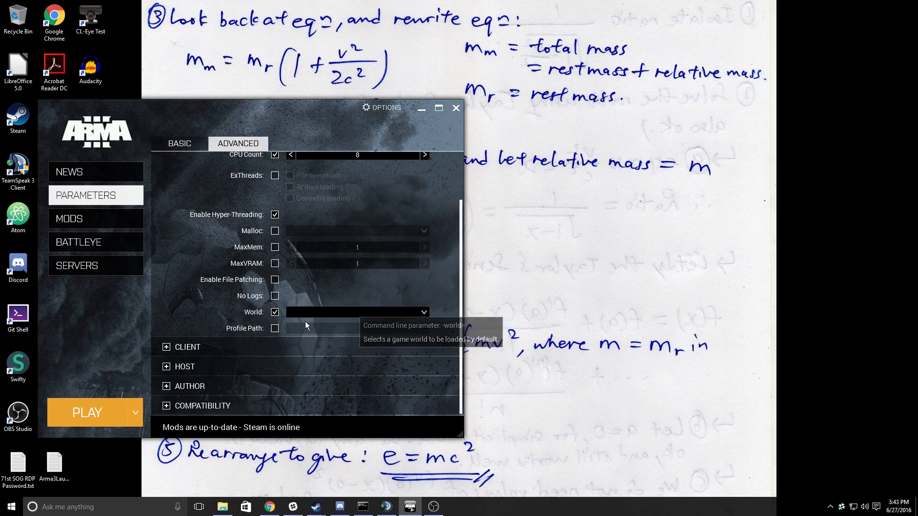
left_click(422, 315)
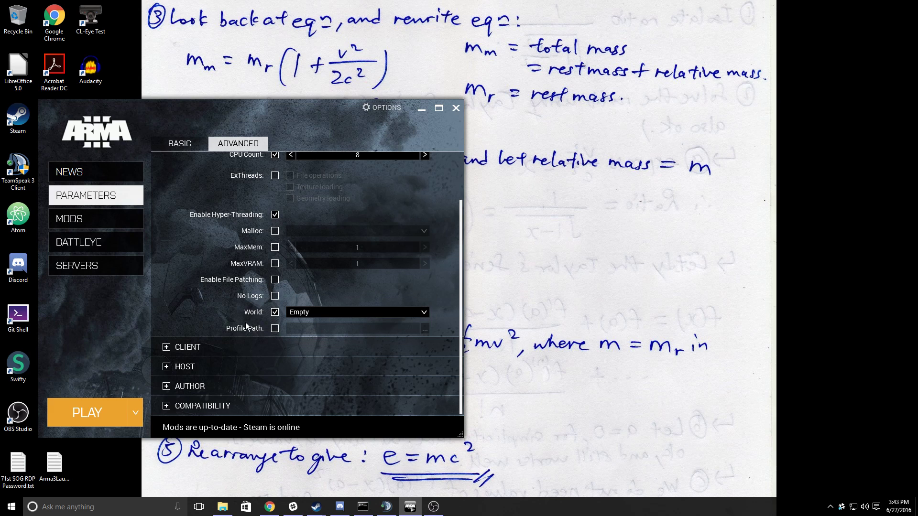
scroll(273, 296, "up", 2)
scroll(281, 262, "down", 2)
Collapse ADVANCED, then expand and collapse the CLIENT connection parameters a few times
scroll(217, 183, "up", 3)
left_click(189, 164)
left_click(186, 189)
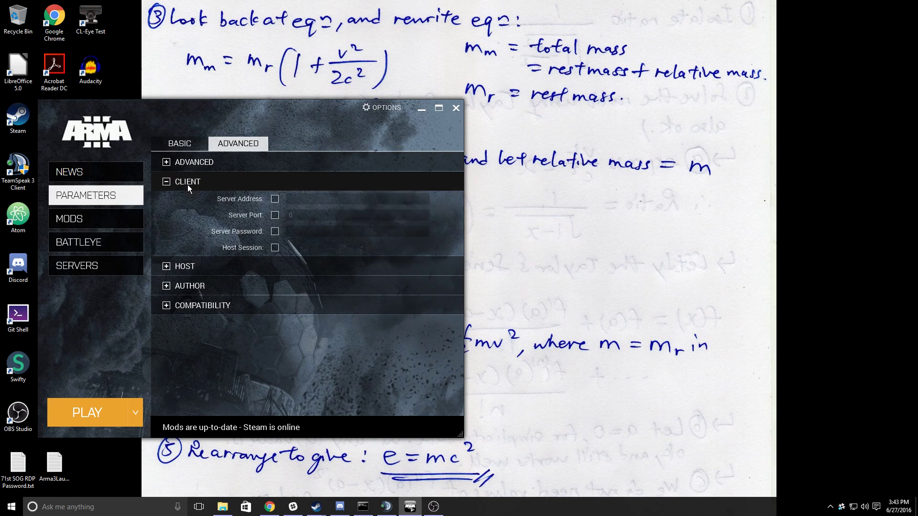
left_click(182, 183)
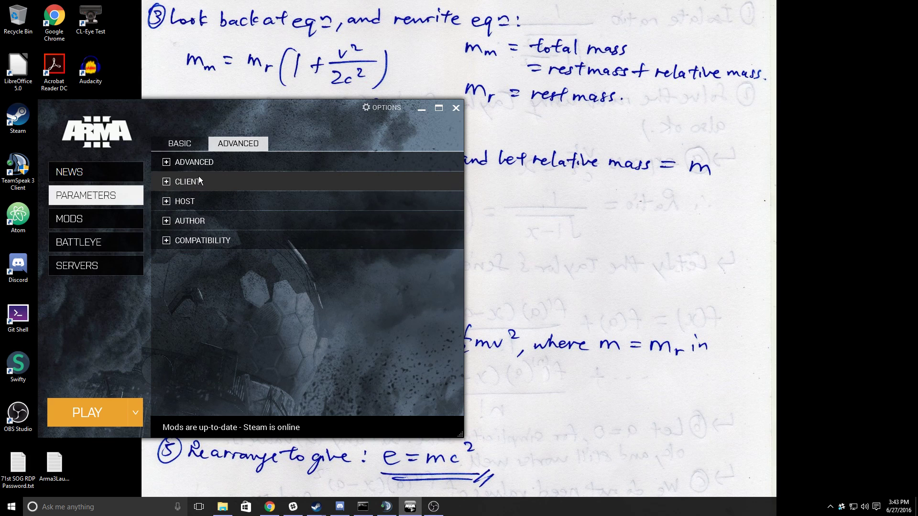
left_click(200, 177)
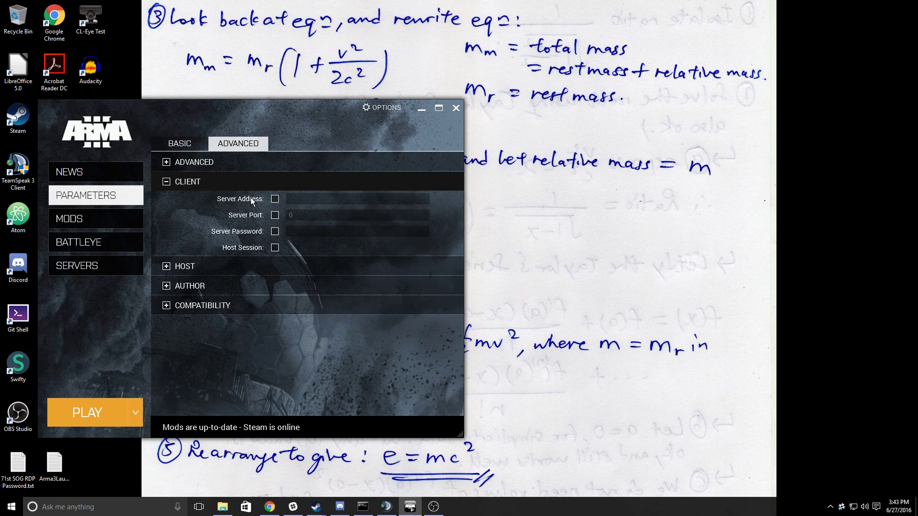
left_click(183, 180)
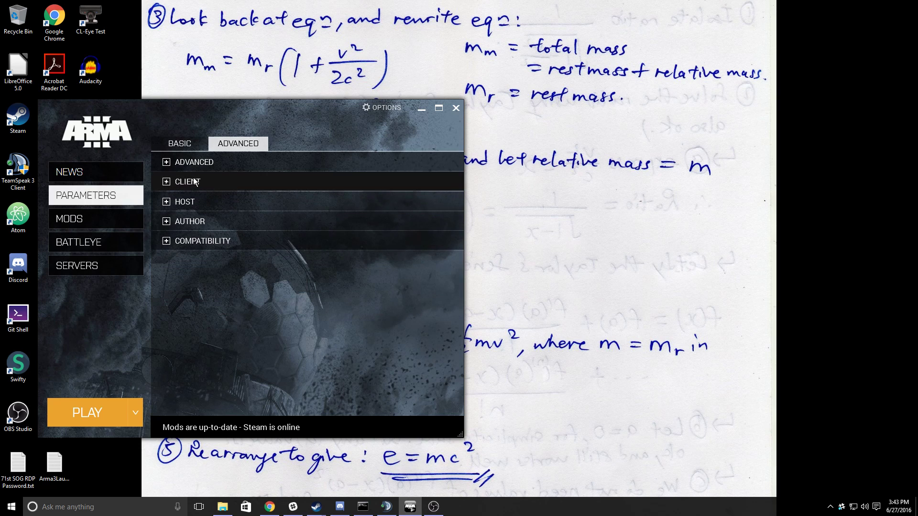
left_click(194, 181)
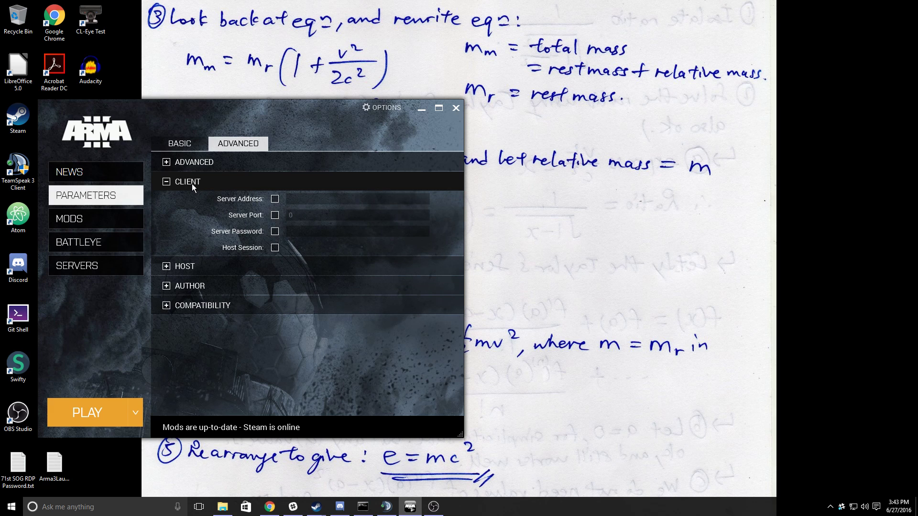
left_click(193, 184)
Expand and collapse the HOST, AUTHOR and COMPATIBILITY sections in turn
left_click(194, 203)
scroll(225, 229, "down", 1)
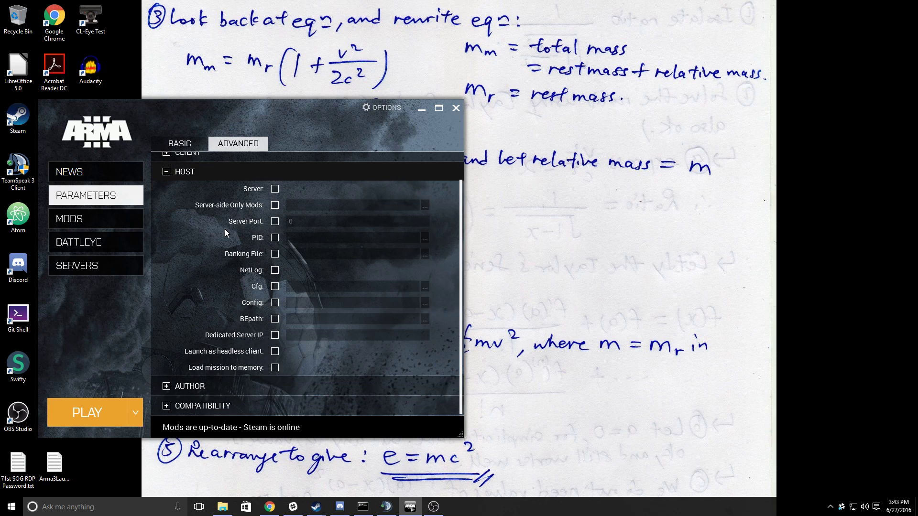
scroll(224, 229, "up", 1)
left_click(201, 202)
left_click(205, 220)
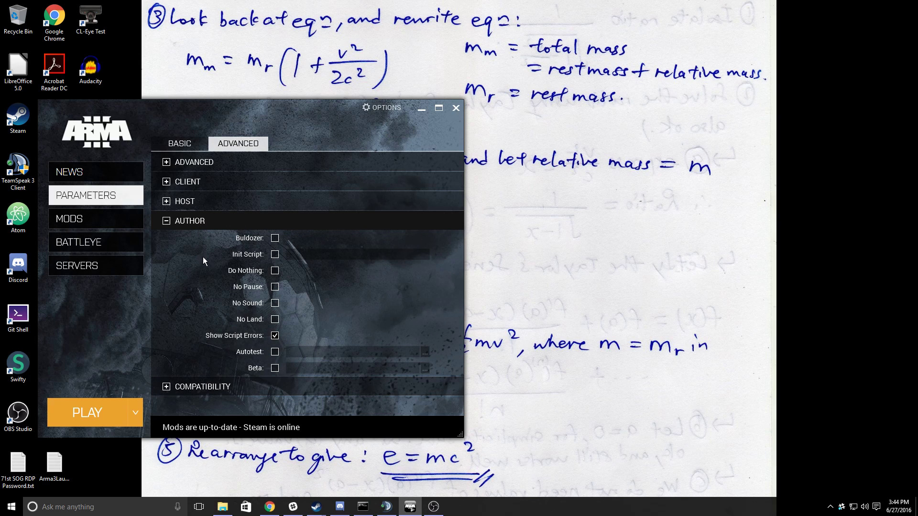
left_click(196, 222)
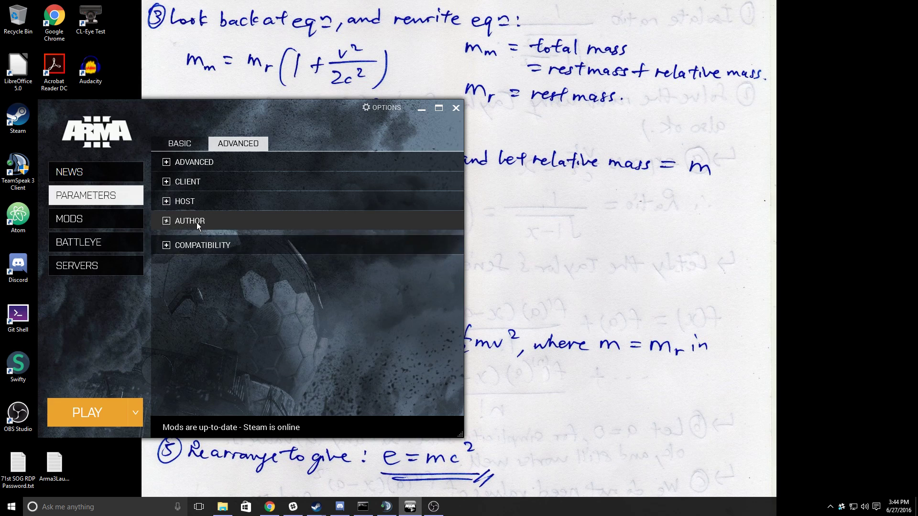
left_click(203, 243)
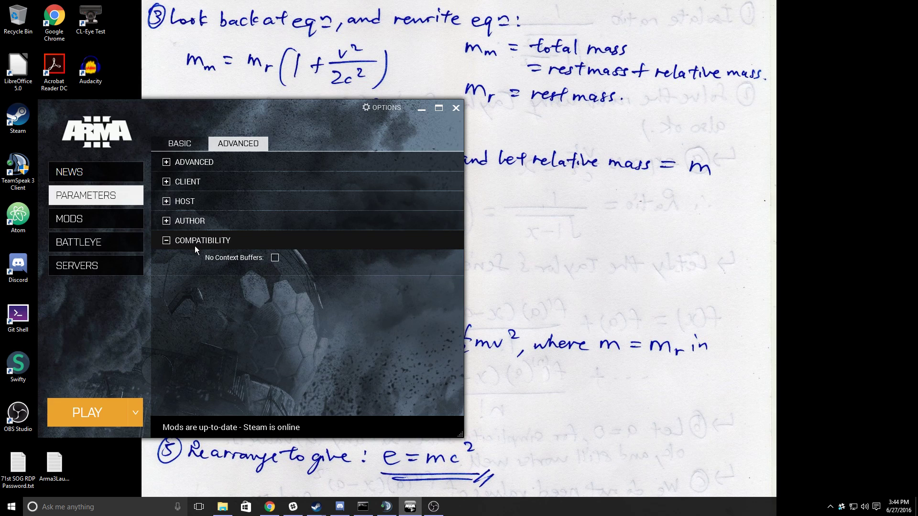
left_click(194, 246)
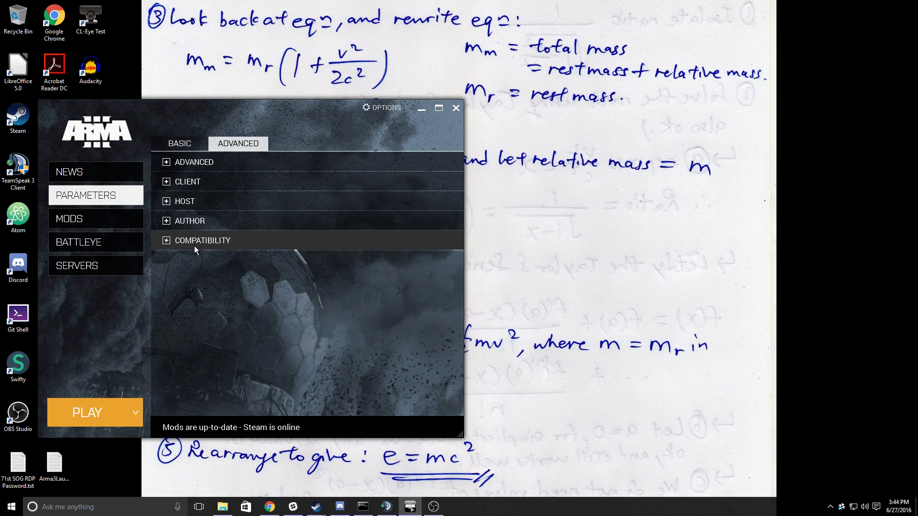
left_click(93, 220)
scroll(397, 228, "down", 10)
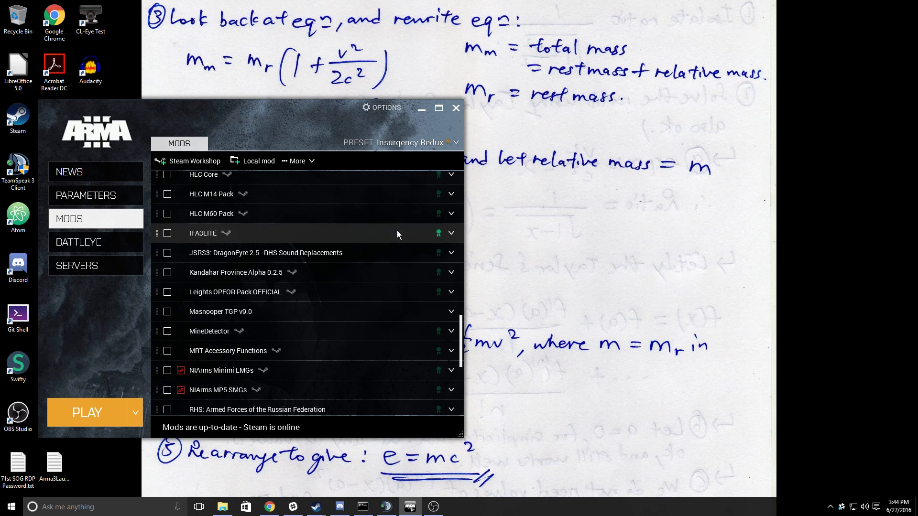
scroll(382, 249, "down", 4)
scroll(344, 301, "up", 10)
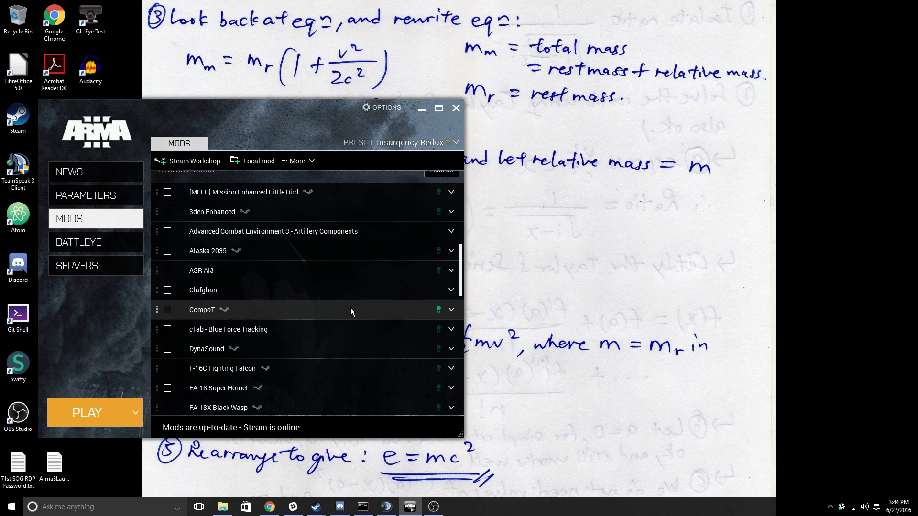
scroll(351, 308, "up", 6)
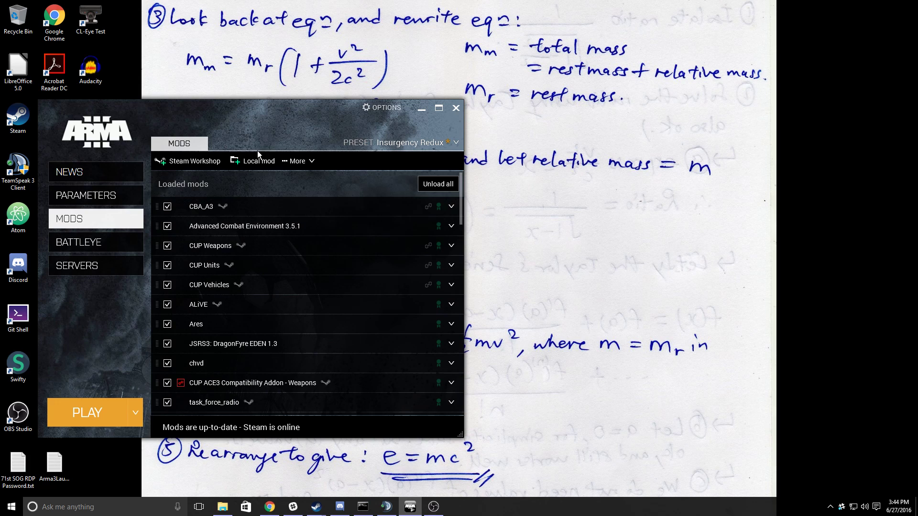
scroll(314, 260, "down", 2)
scroll(255, 208, "up", 2)
scroll(318, 199, "down", 1)
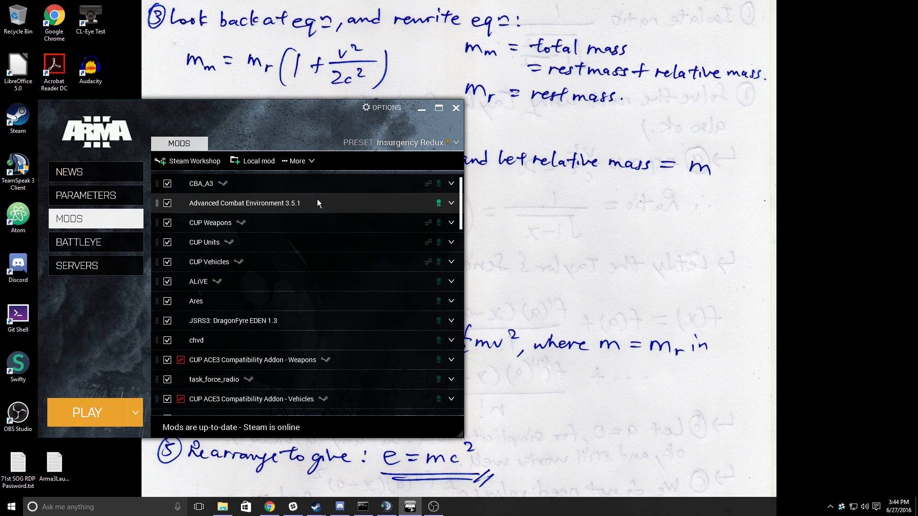
scroll(317, 199, "up", 1)
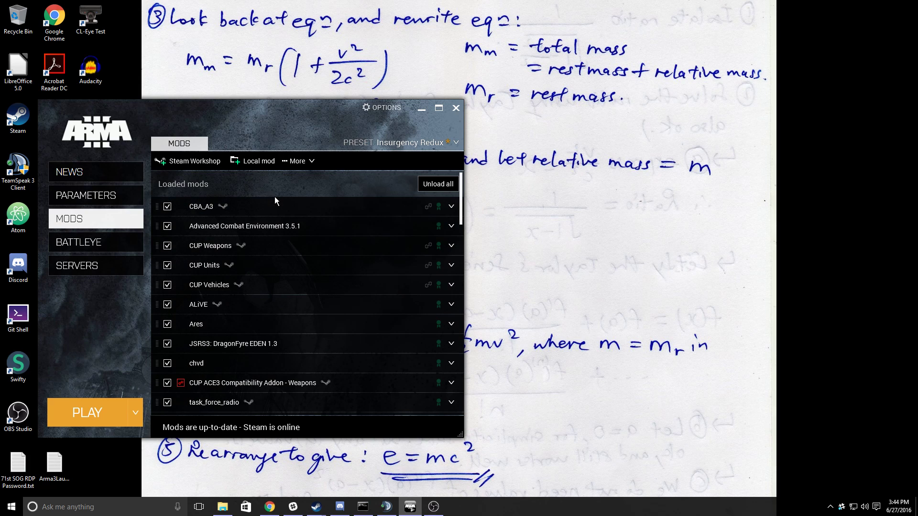
left_click(226, 509)
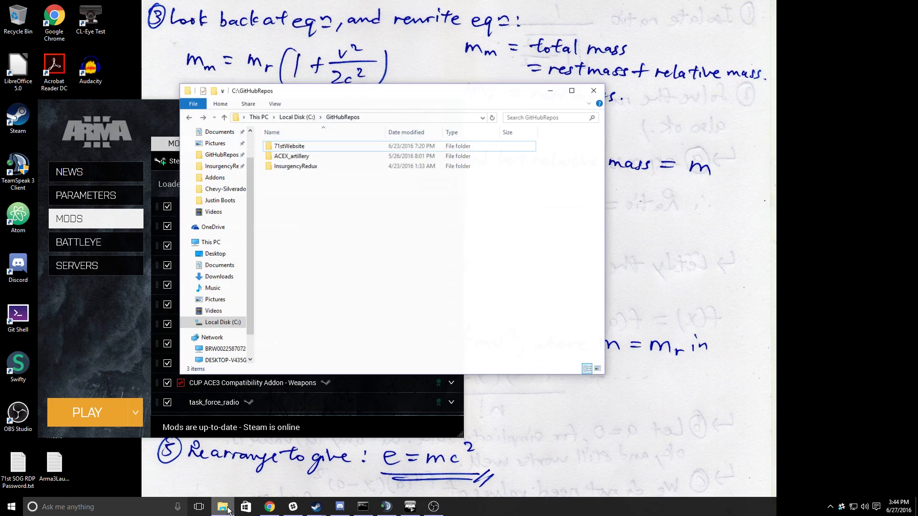
left_click(226, 508)
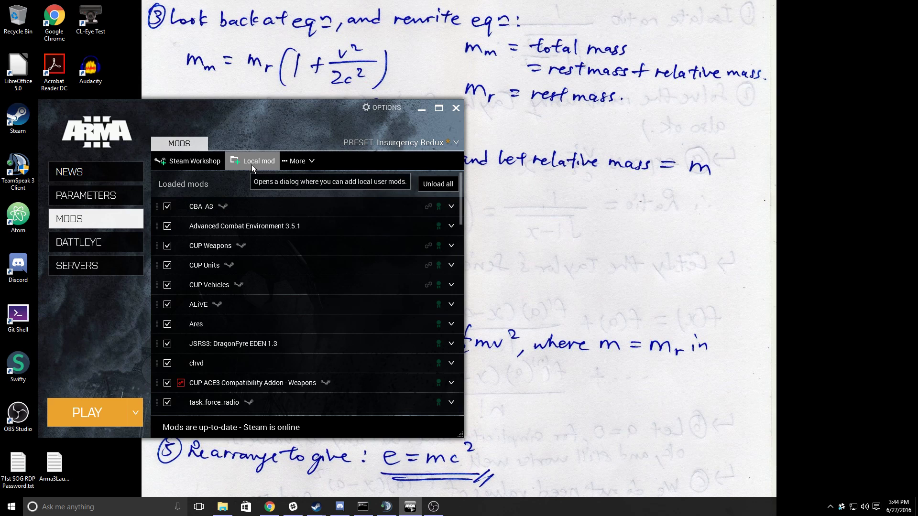
scroll(184, 231, "down", 2)
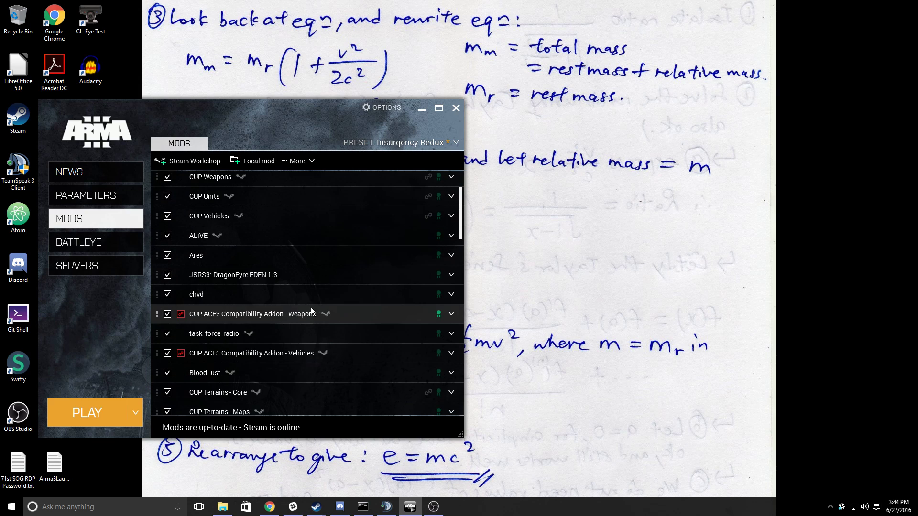
scroll(166, 293, "up", 2)
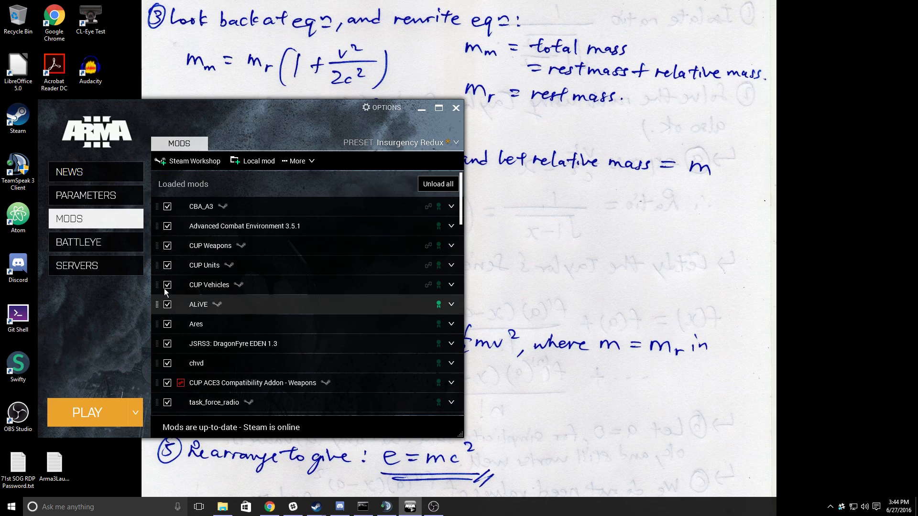
left_click(258, 161)
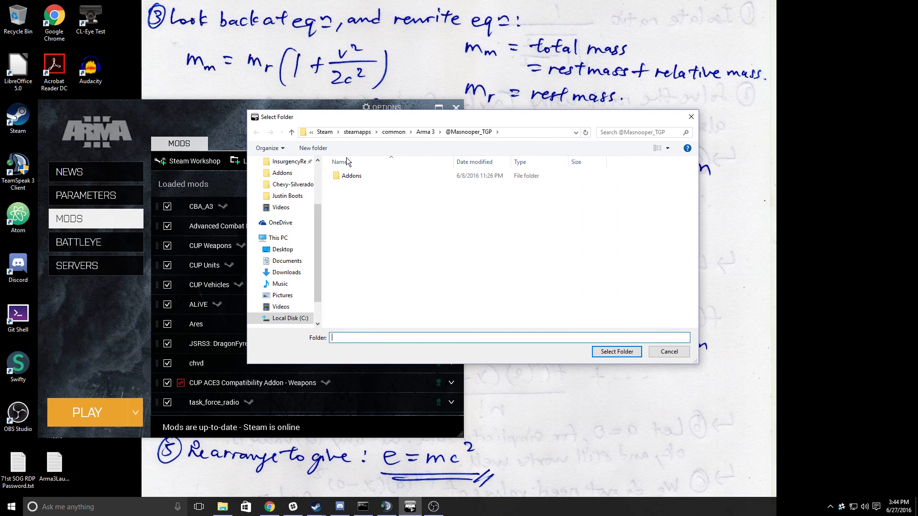
left_click_drag(367, 117, 438, 120)
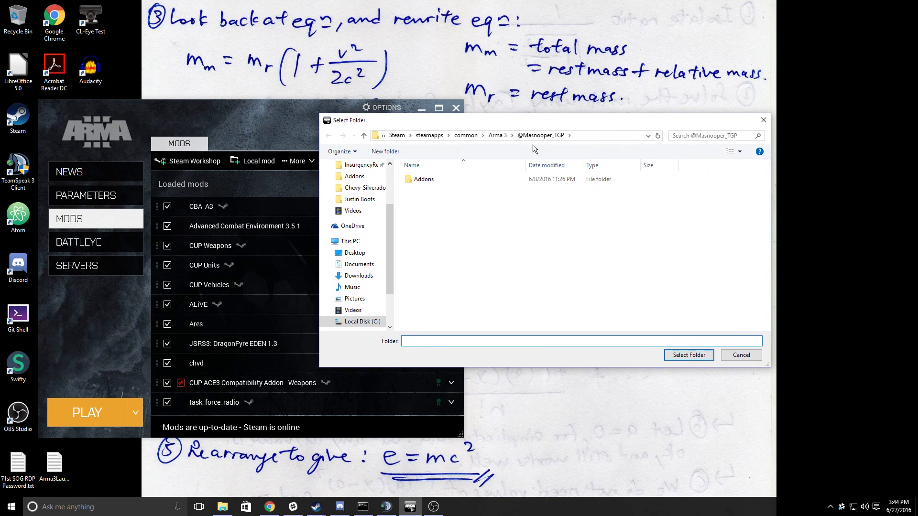
left_click(497, 136)
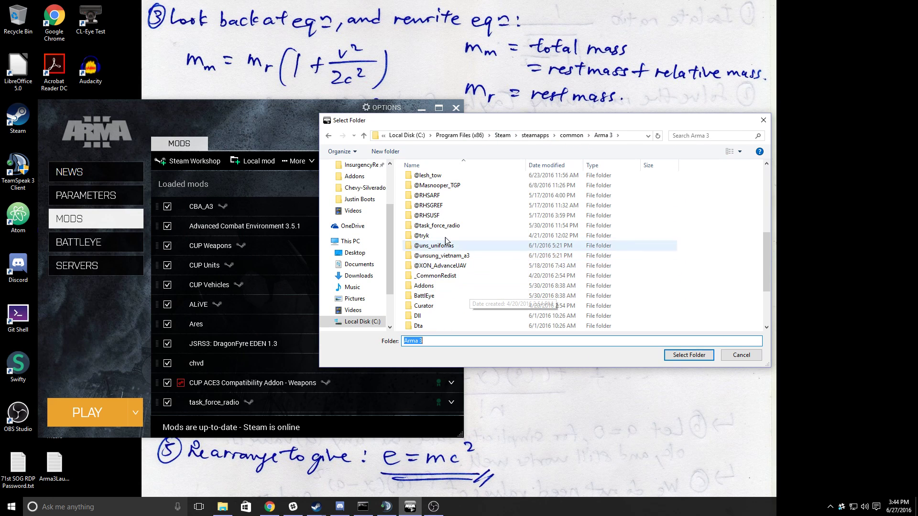
scroll(460, 246, "down", 2)
left_click(445, 216)
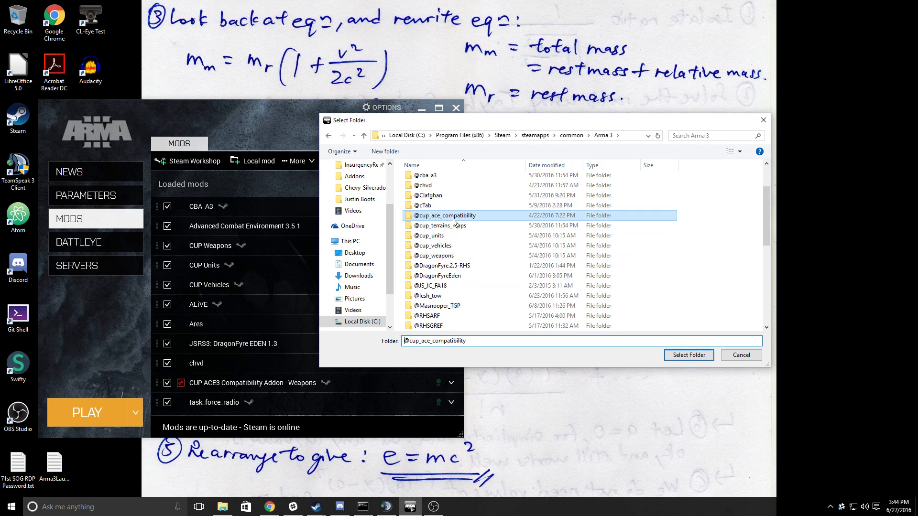
scroll(447, 249, "down", 2)
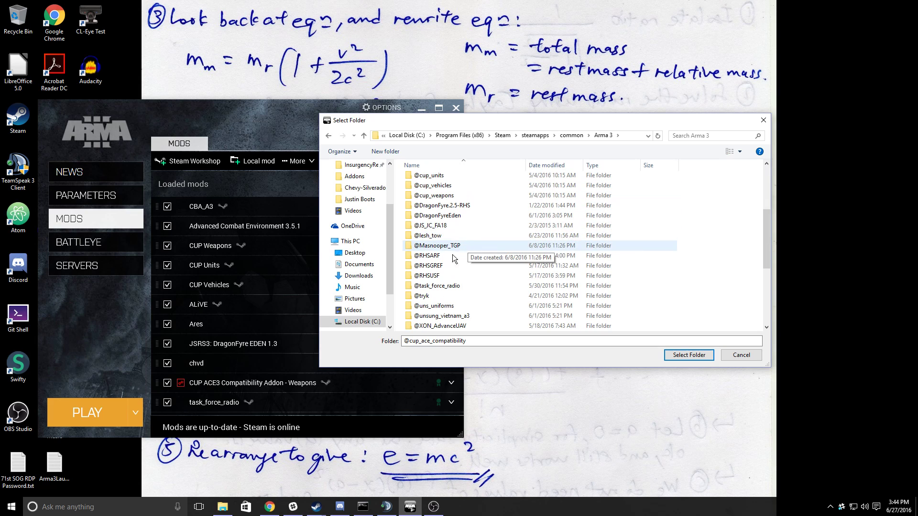
left_click(458, 245)
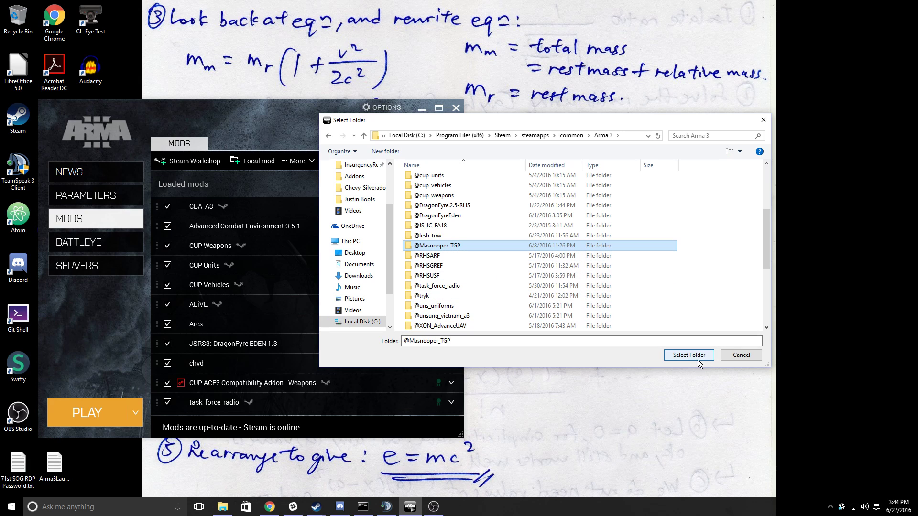
left_click(749, 354)
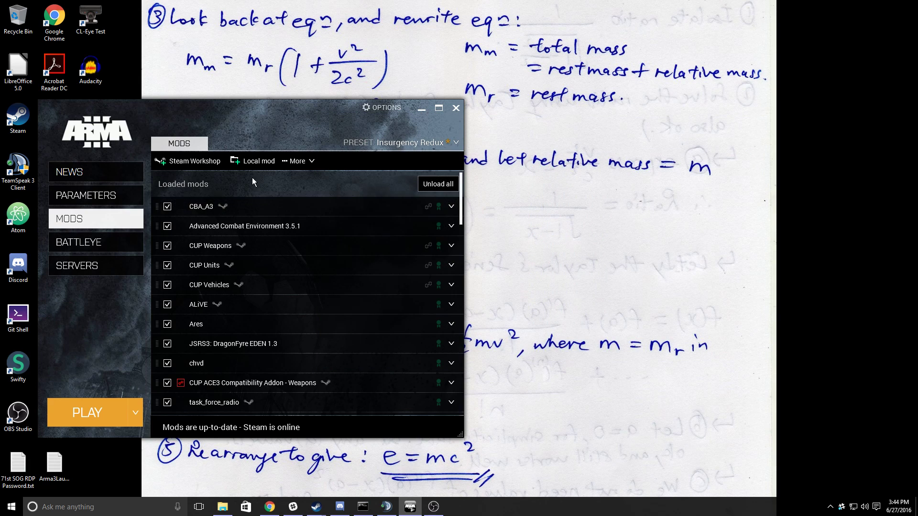
scroll(256, 252, "down", 5)
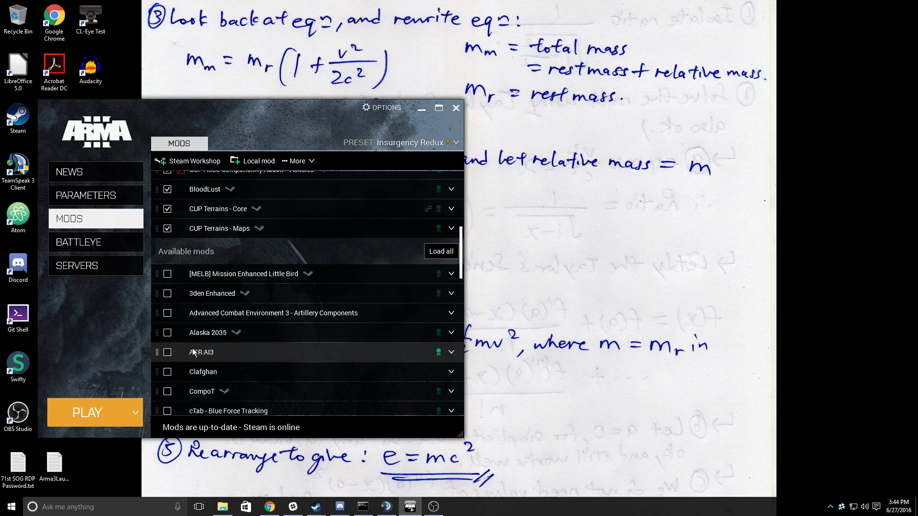
scroll(211, 335, "up", 3)
scroll(252, 290, "up", 3)
scroll(253, 260, "down", 10)
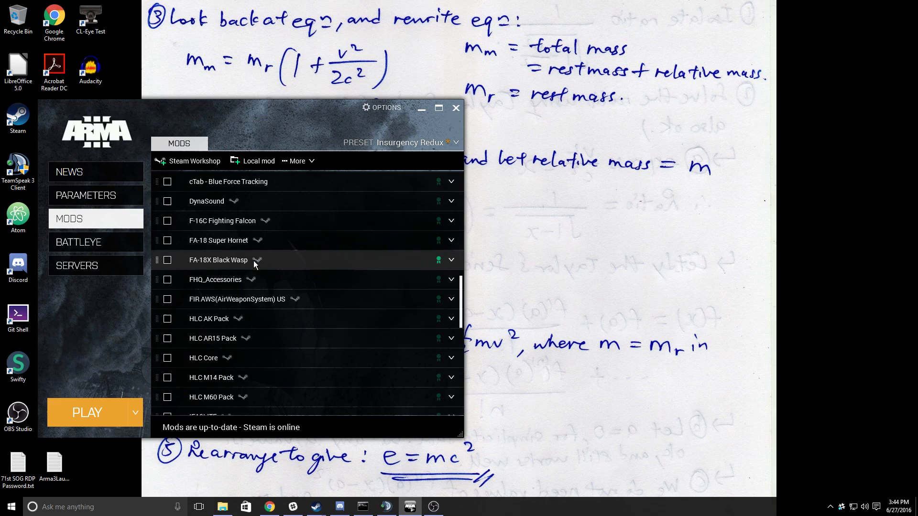
scroll(257, 301, "down", 10)
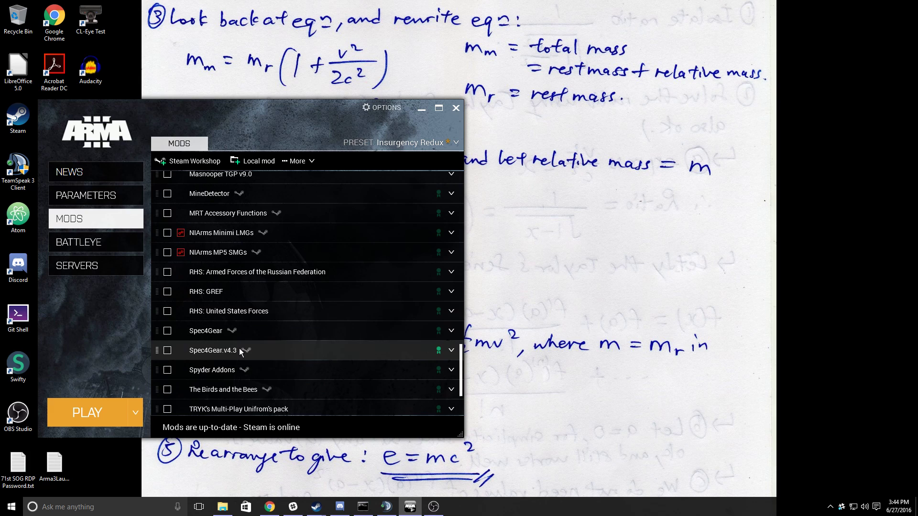
scroll(239, 363, "down", 2)
scroll(258, 378, "up", 6)
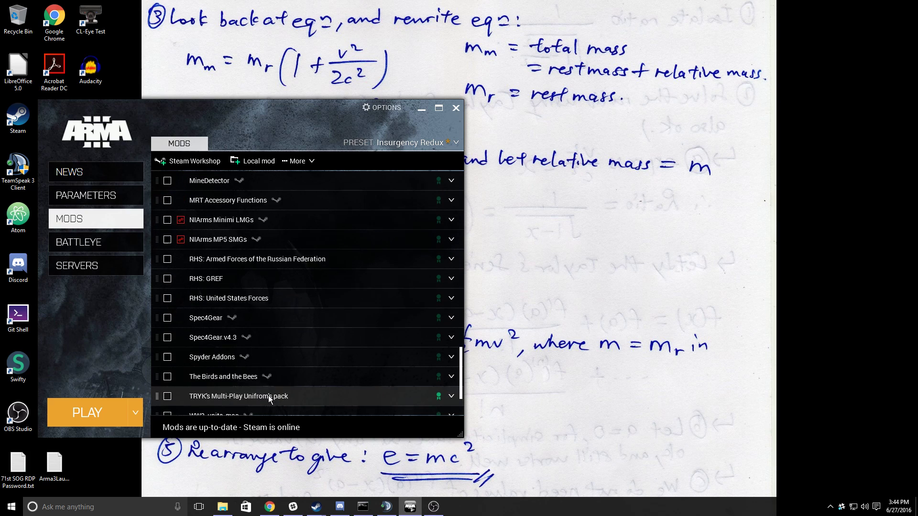
scroll(254, 380, "up", 5)
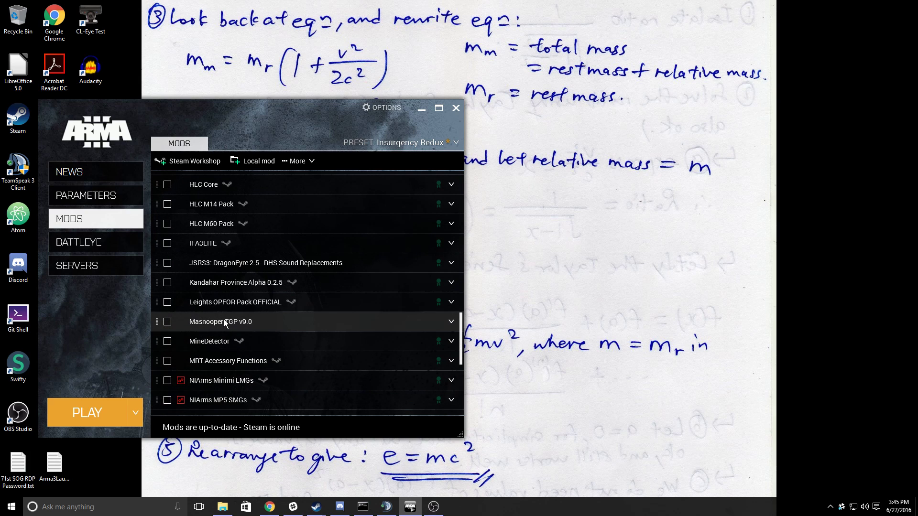
left_click(223, 320)
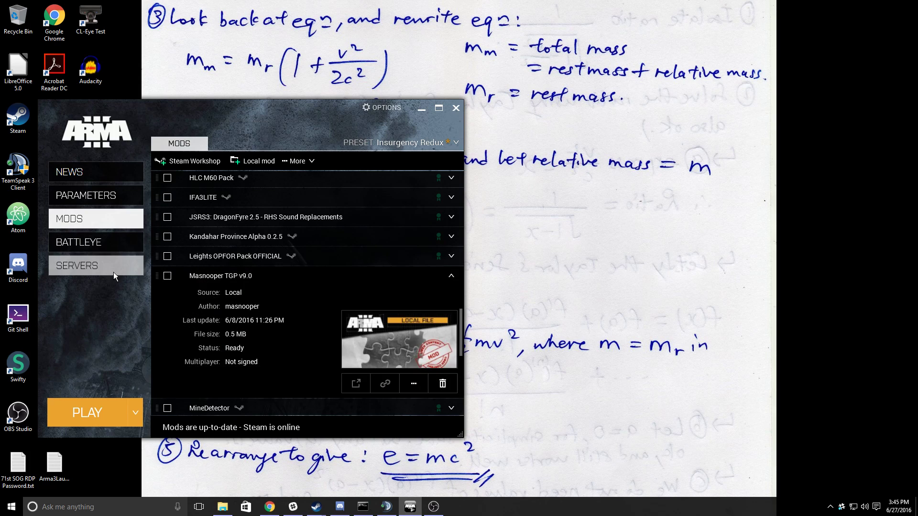
left_click(413, 384)
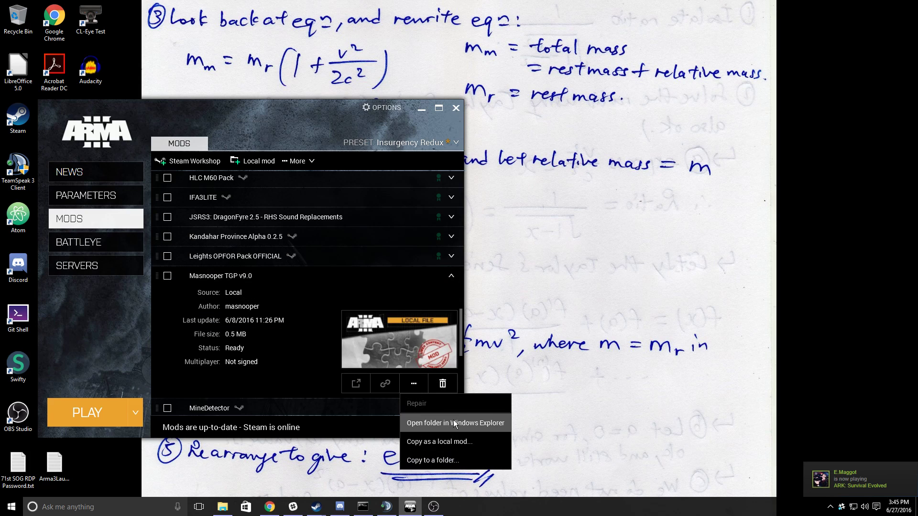
left_click(442, 384)
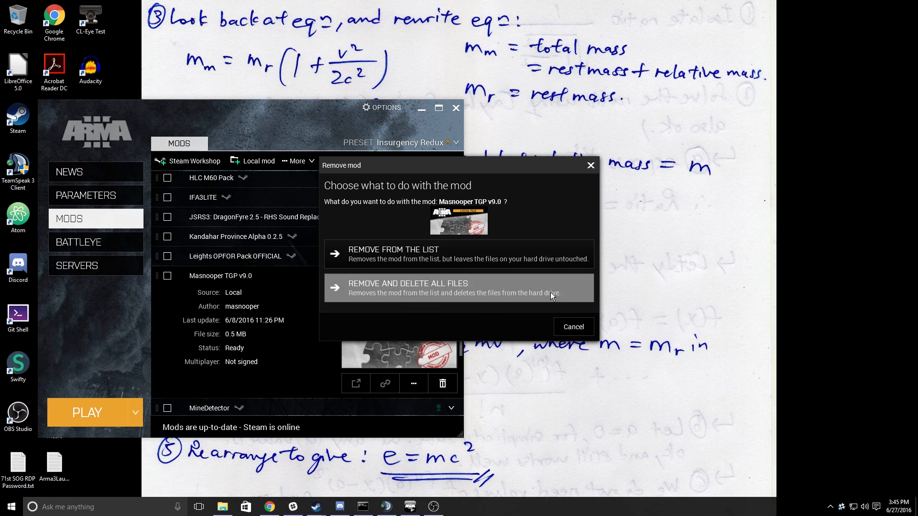
left_click(576, 328)
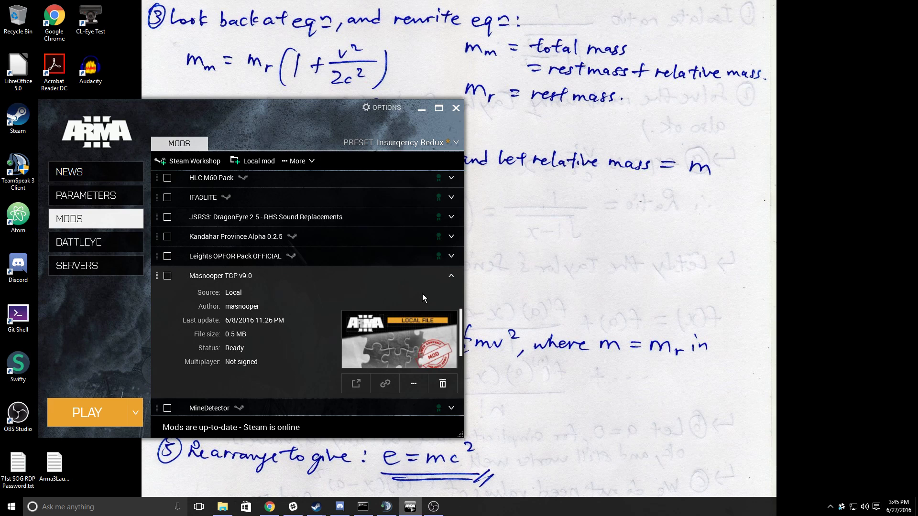
left_click(311, 276)
scroll(279, 286, "up", 15)
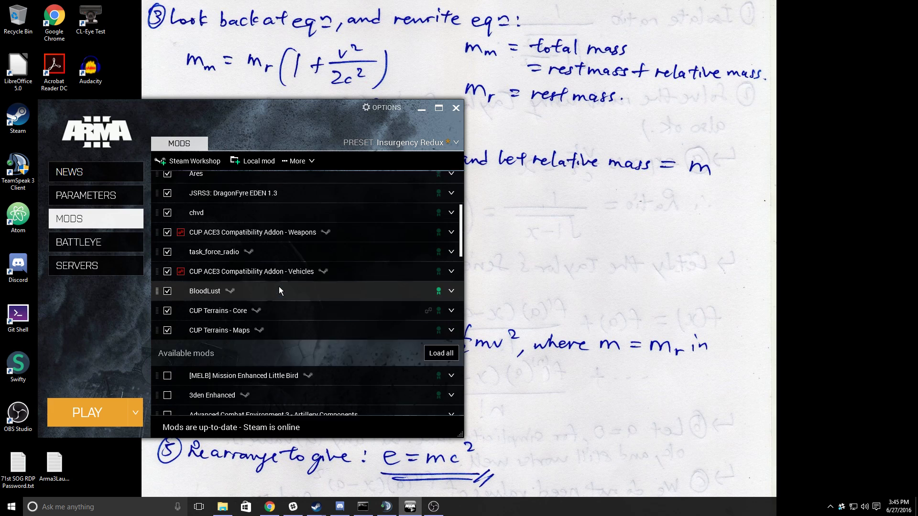
Show and then collapse the CBA_A3 mod's details
scroll(244, 208, "down", 3)
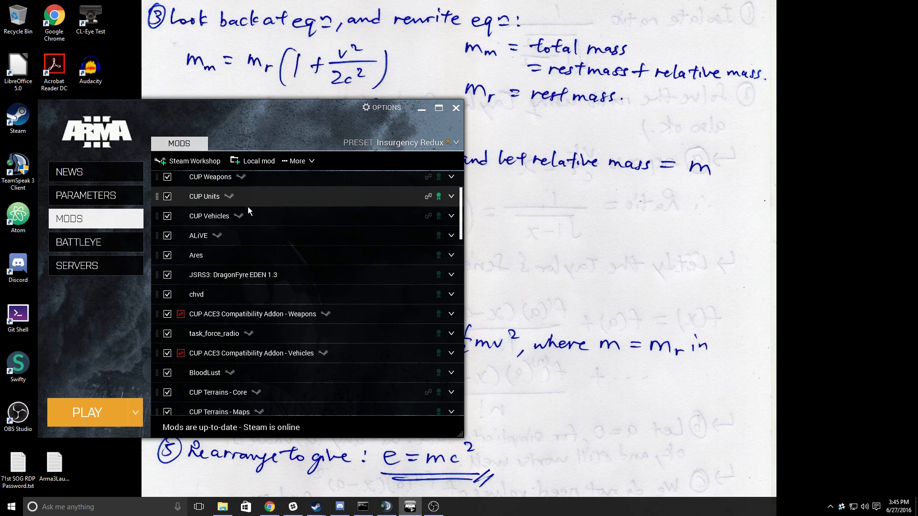
scroll(311, 330, "down", 3)
scroll(338, 332, "up", 6)
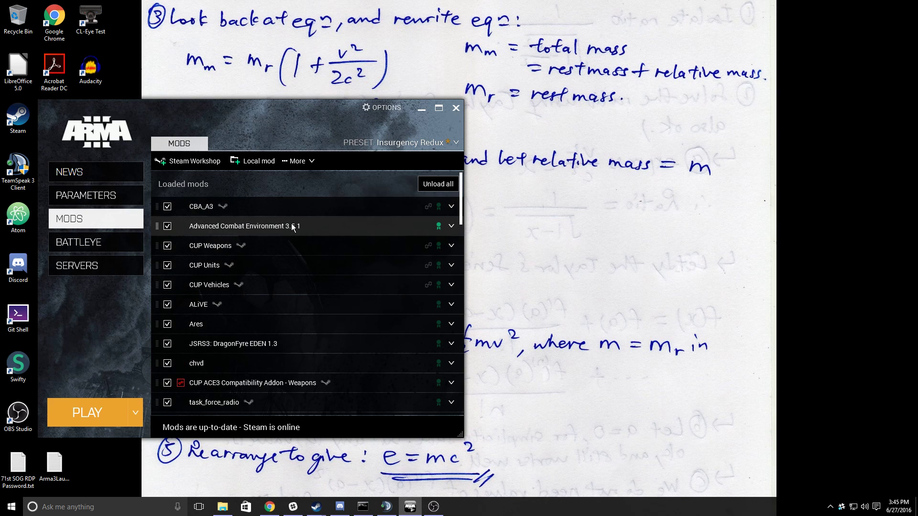
left_click(249, 206)
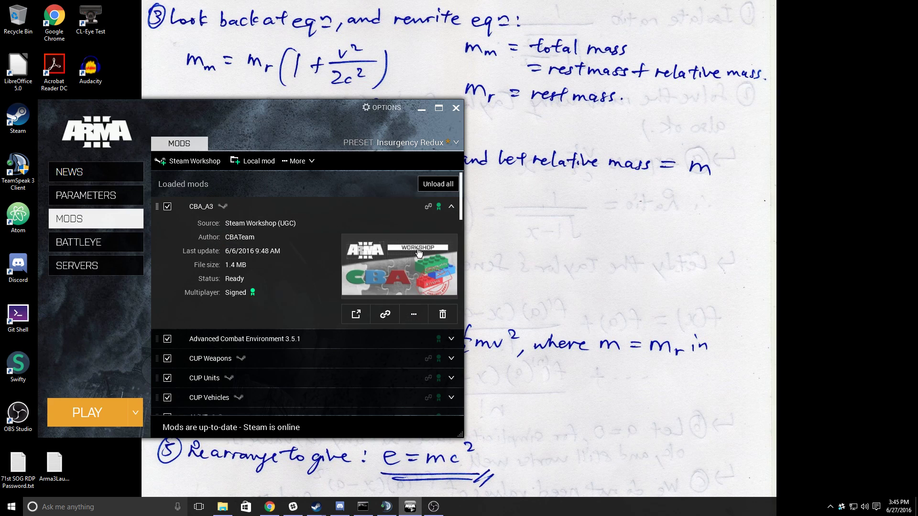
left_click(255, 206)
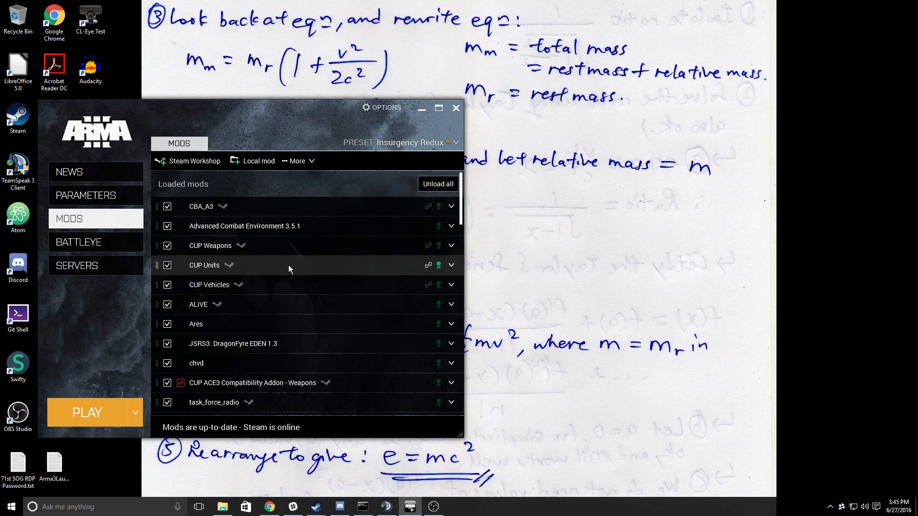
Expand the Advanced Combat Environment 3.5.1 row to show its details
left_click(260, 227)
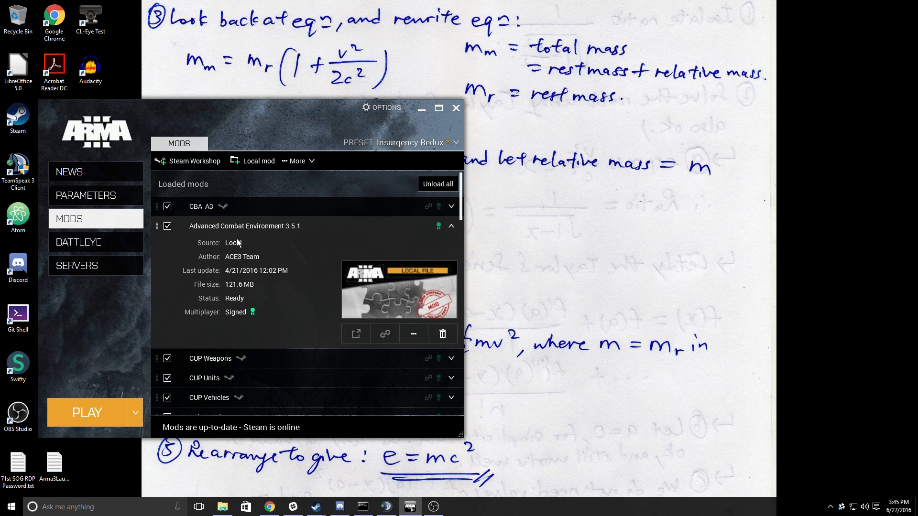
left_click(237, 226)
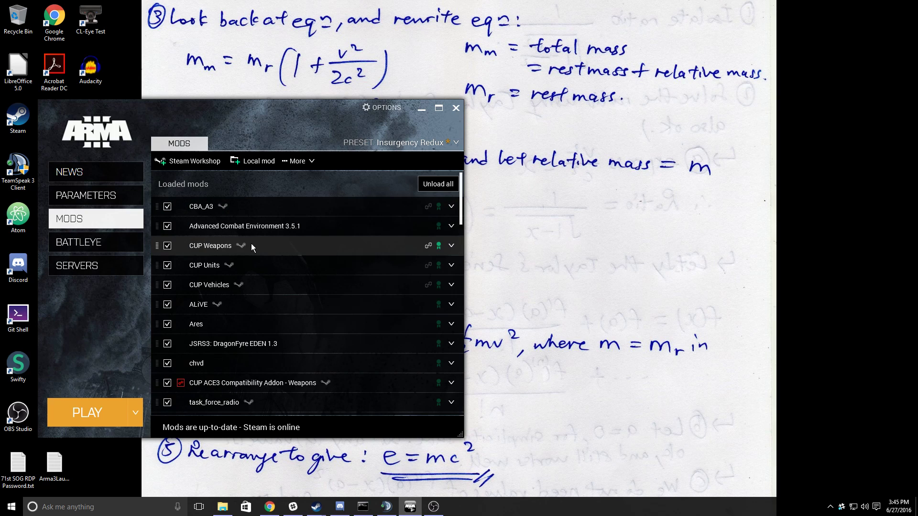
double_click(243, 228)
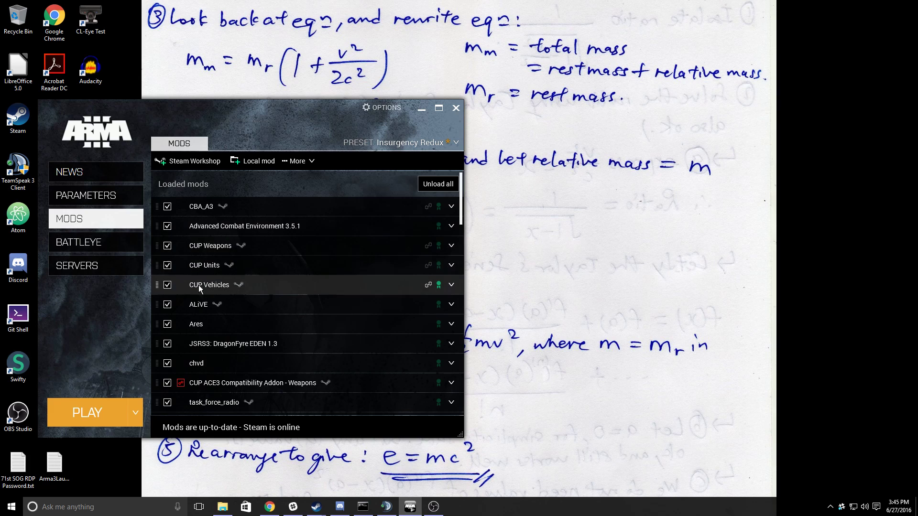
left_click(285, 229)
left_click(280, 229)
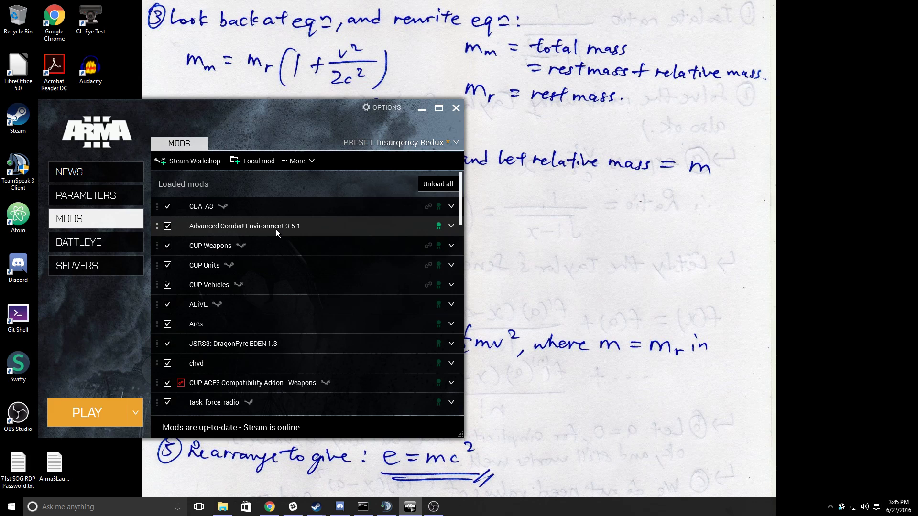
left_click(277, 228)
left_click(414, 333)
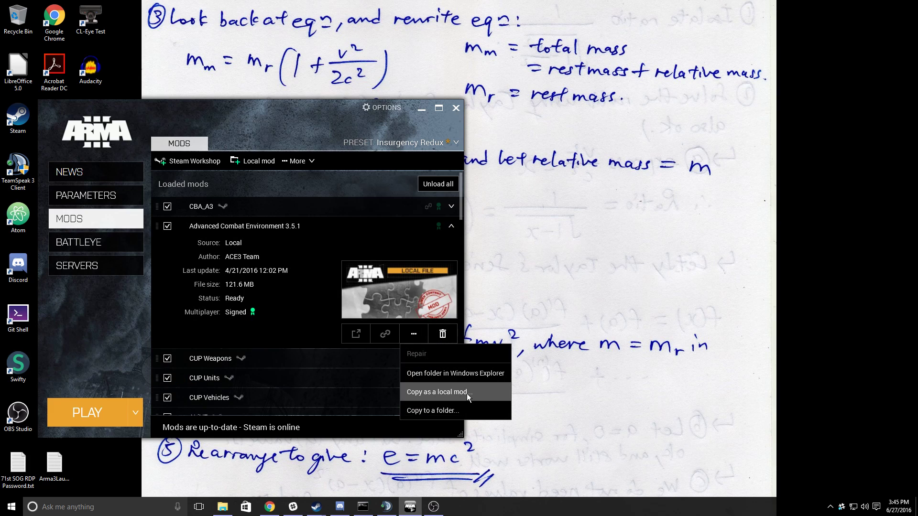
left_click(467, 376)
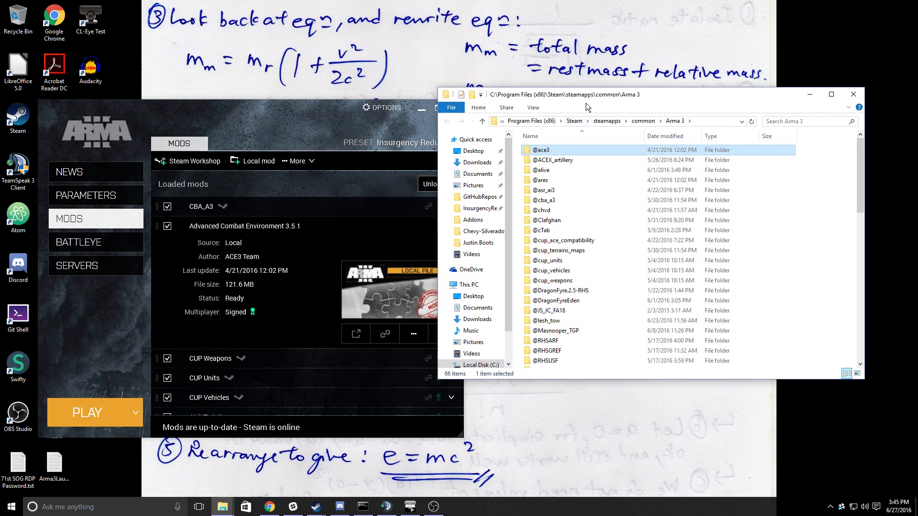
double_click(564, 150)
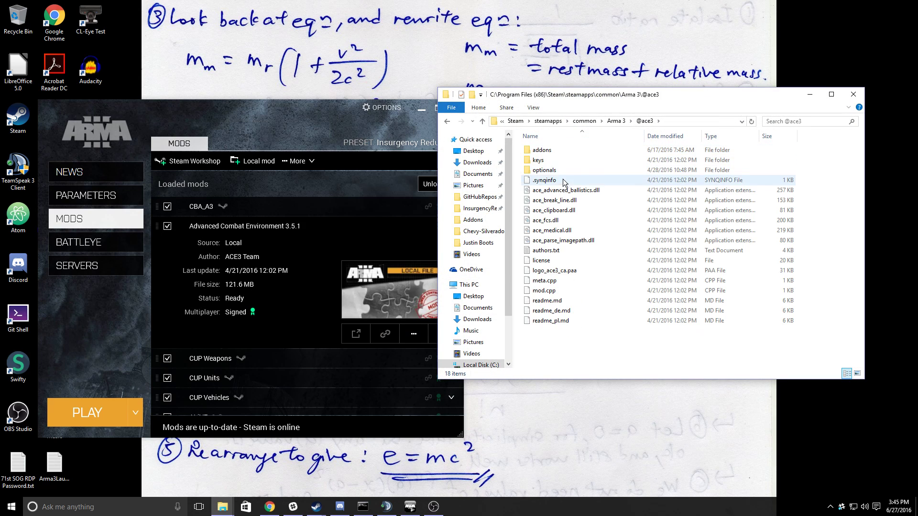
double_click(546, 170)
scroll(610, 289, "down", 5)
scroll(610, 289, "up", 5)
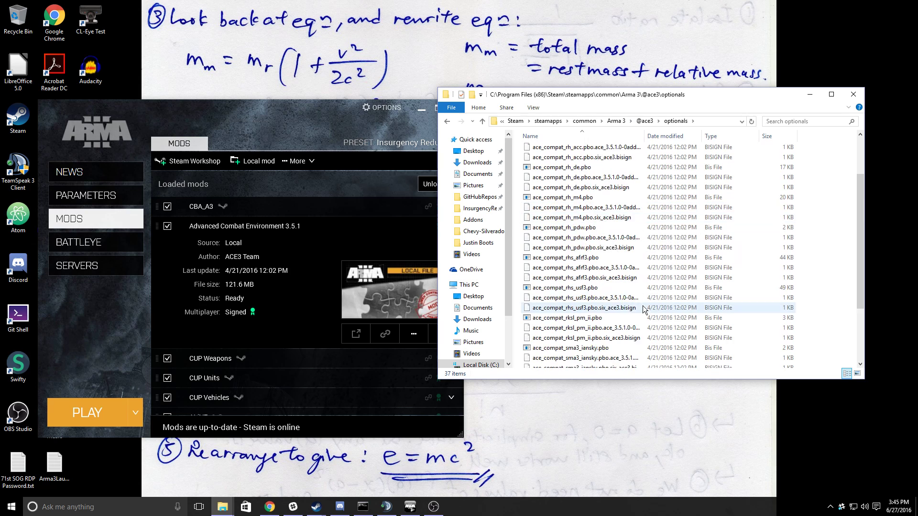
key("BackSpace")
left_click(256, 216)
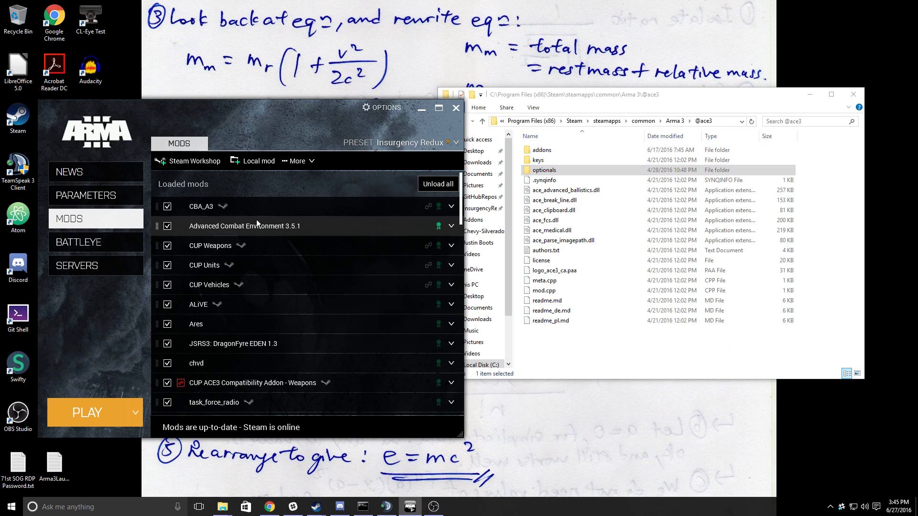
left_click(413, 313)
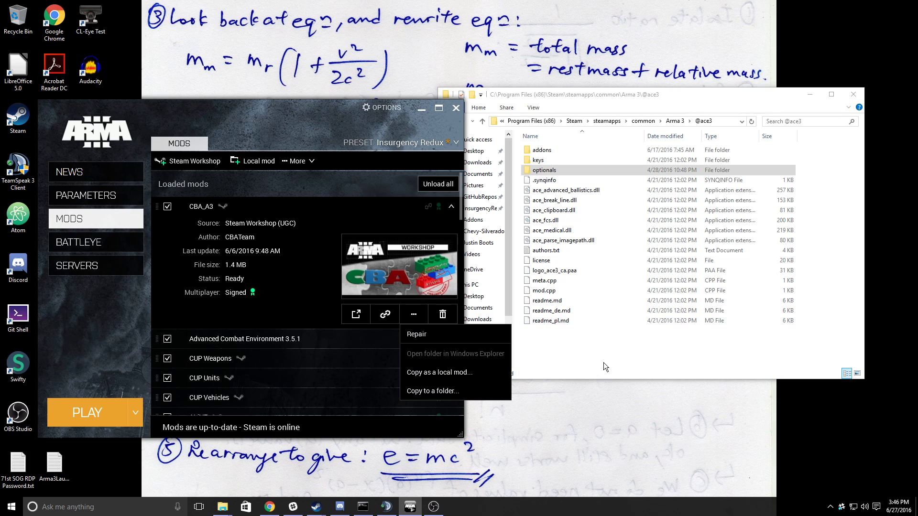
left_click(635, 296)
key("BackSpace")
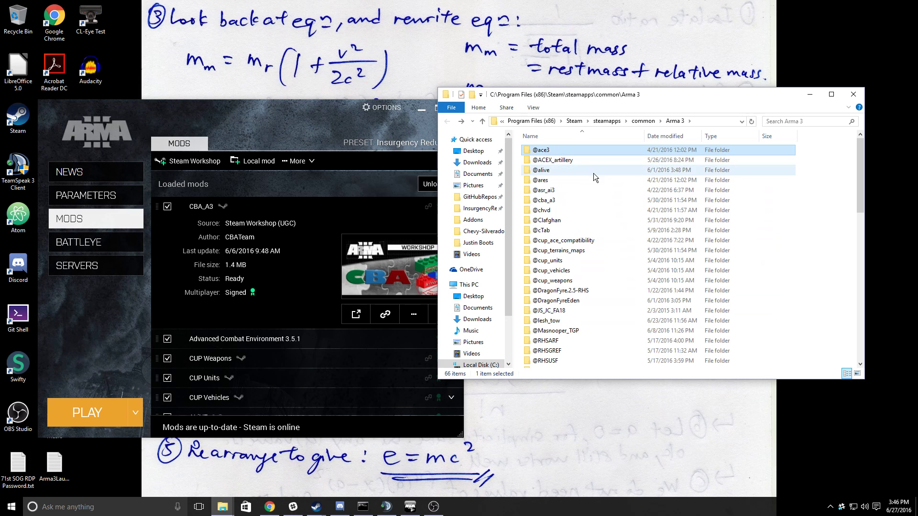
double_click(579, 203)
double_click(566, 149)
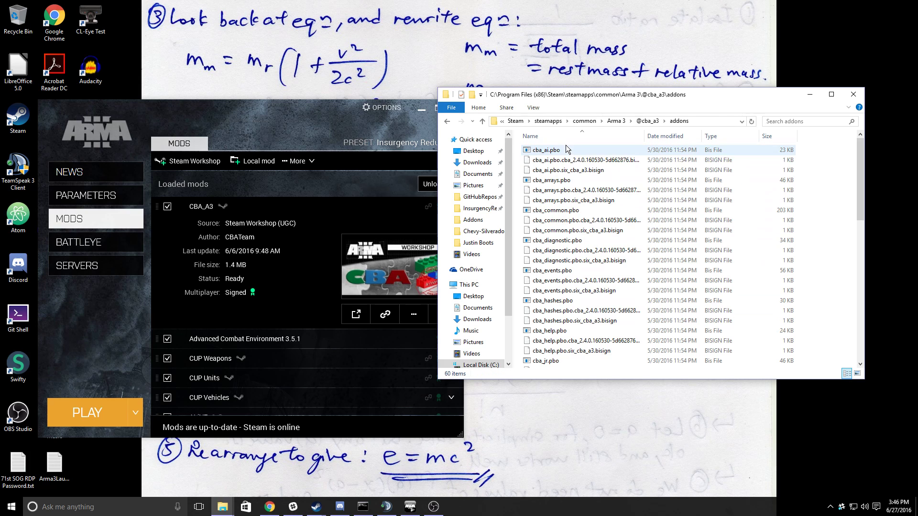
key("BackSpace")
left_click(414, 314)
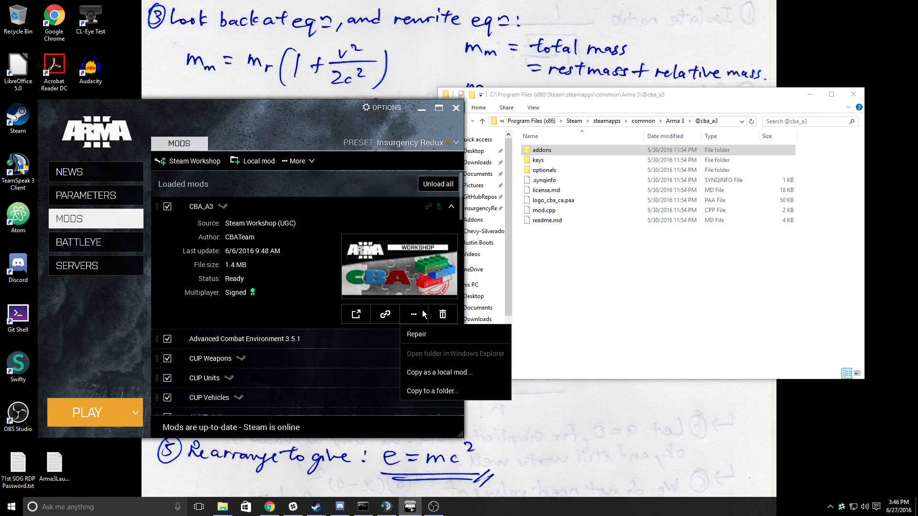
left_click(368, 201)
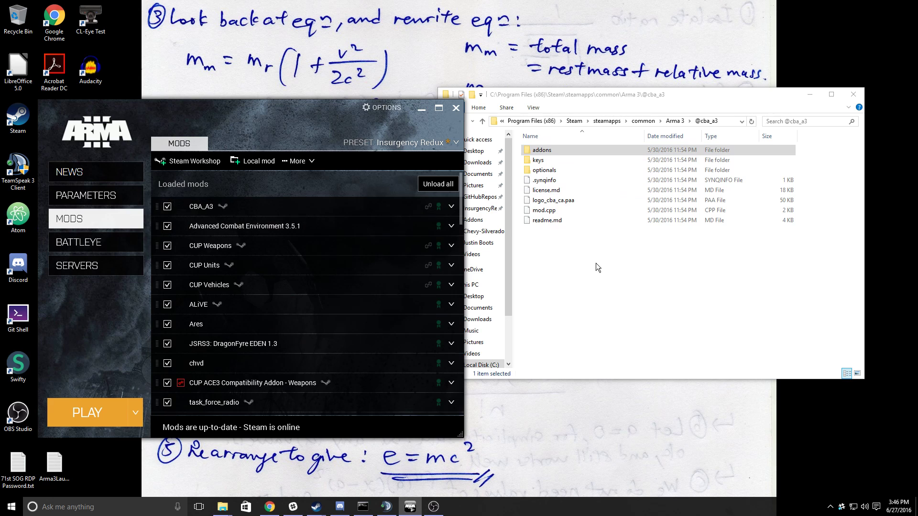
left_click(336, 204)
left_click(343, 204)
left_click(683, 297)
double_click(599, 149)
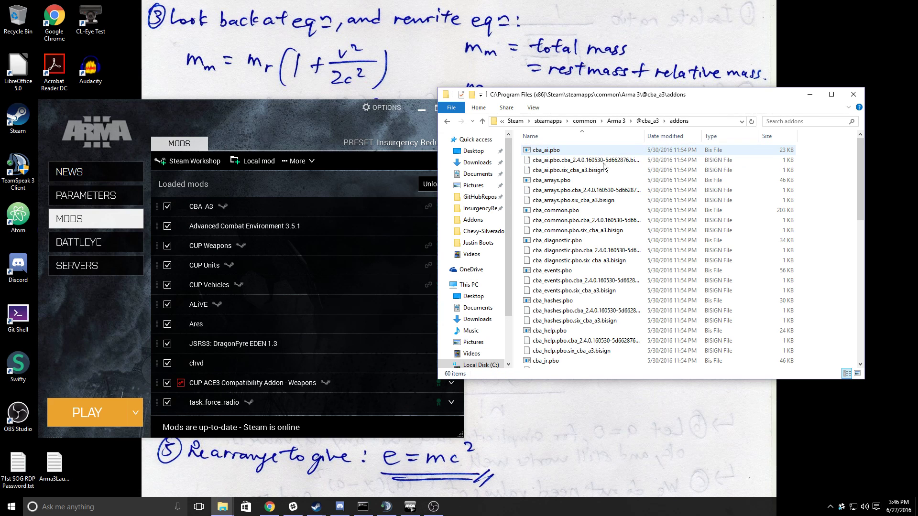
key("BackSpace")
key("BackSpace")
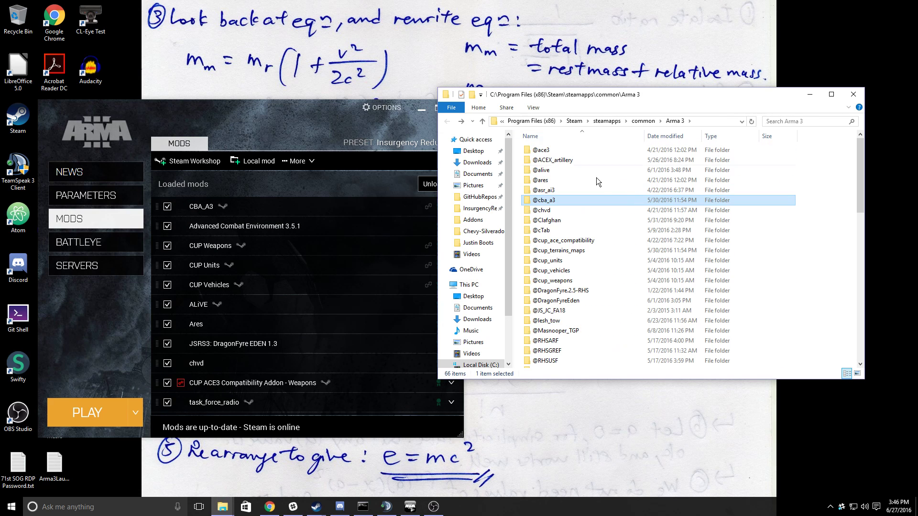
left_click(330, 212)
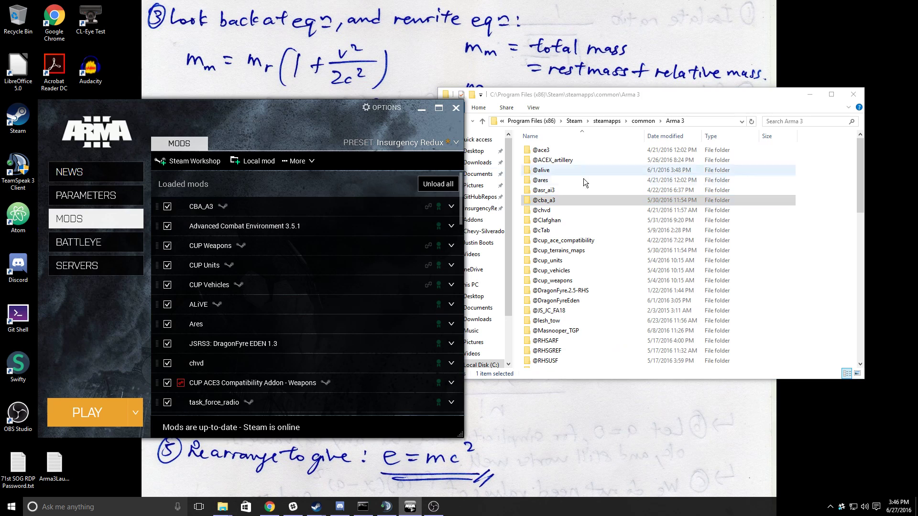
left_click(318, 223)
left_click(318, 220)
left_click(322, 225)
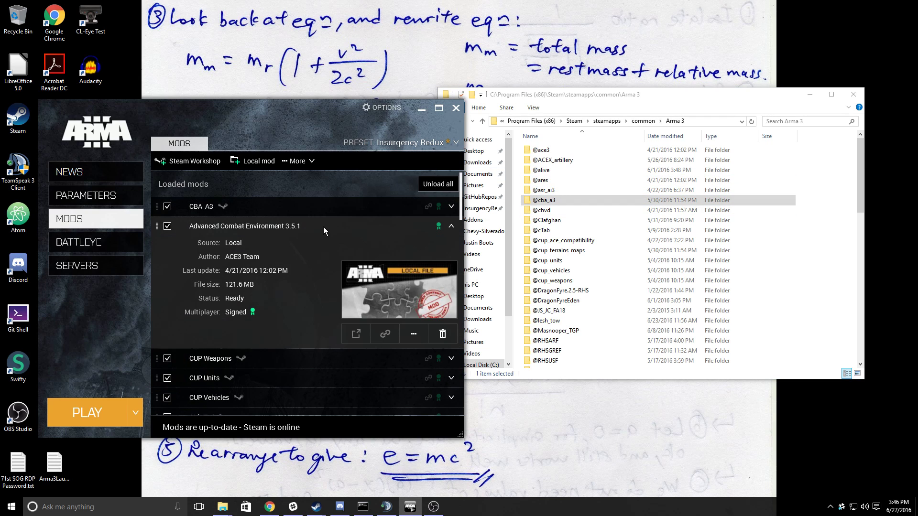
left_click(324, 227)
double_click(560, 150)
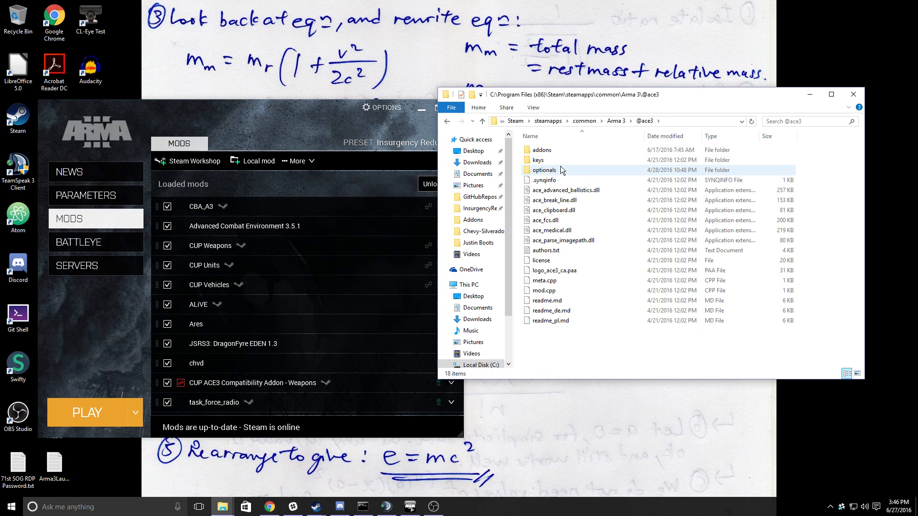
double_click(560, 170)
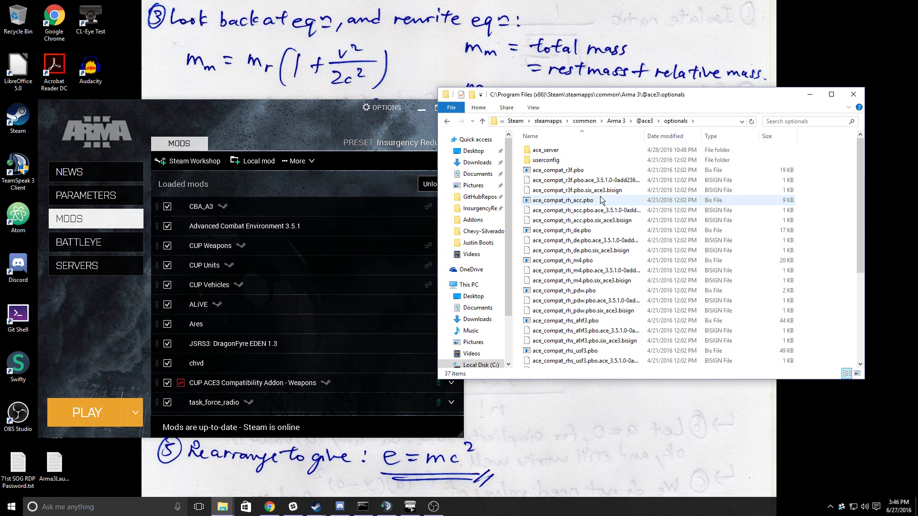
key("alt+Left")
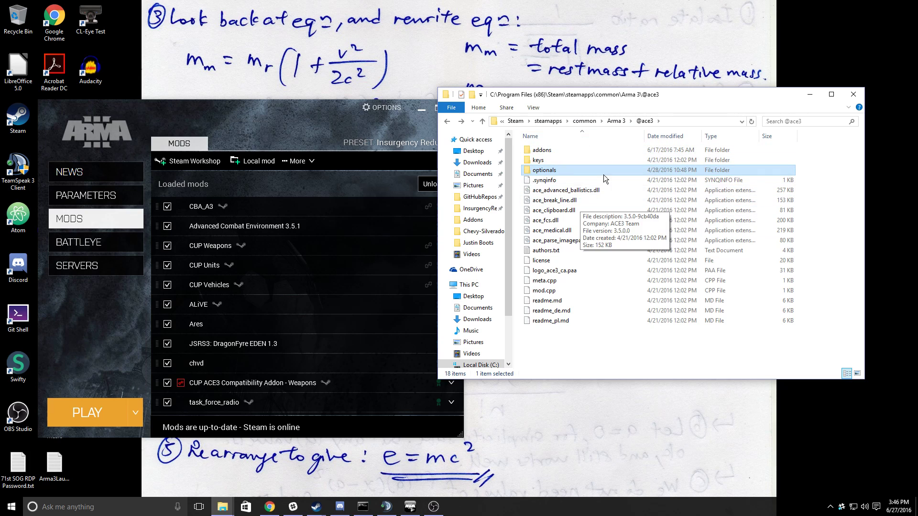
Collapse the ACE details, dismiss the voice search panel, and return Explorer to the Arma 3 folder
left_click(294, 226)
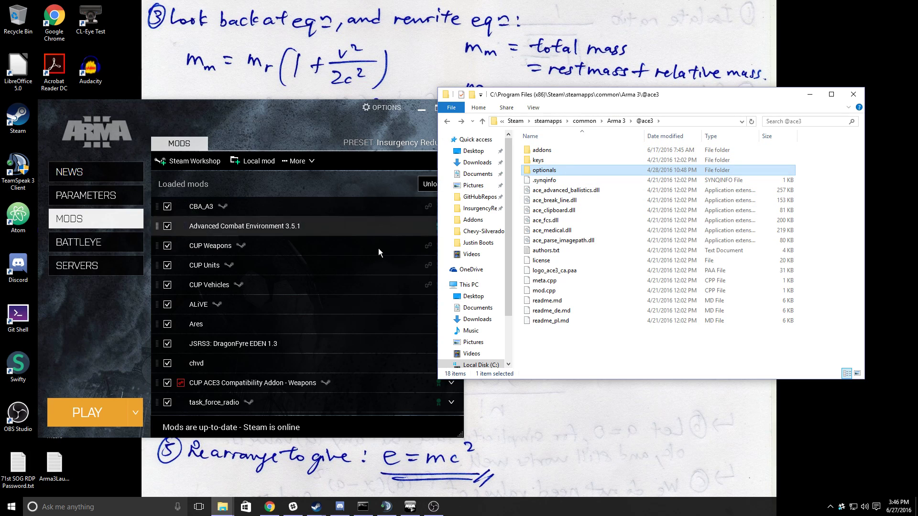
left_click(335, 223)
left_click(321, 233)
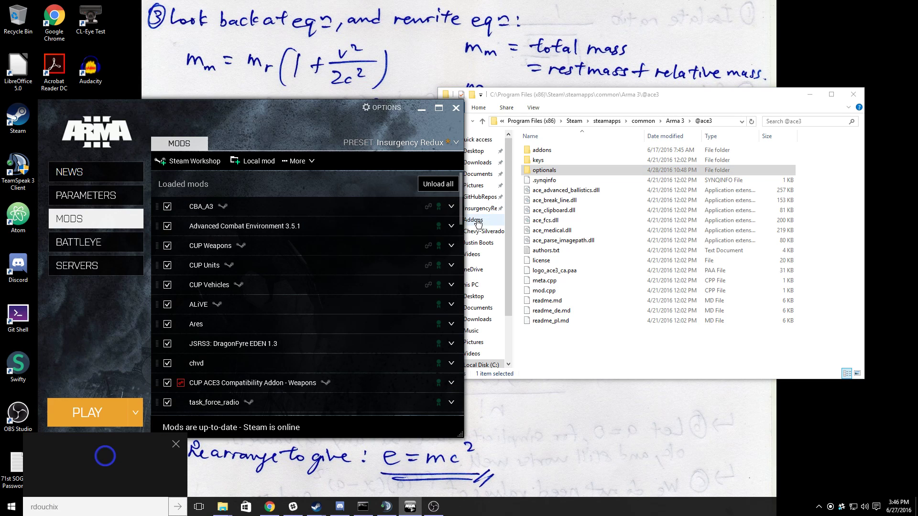
left_click(175, 444)
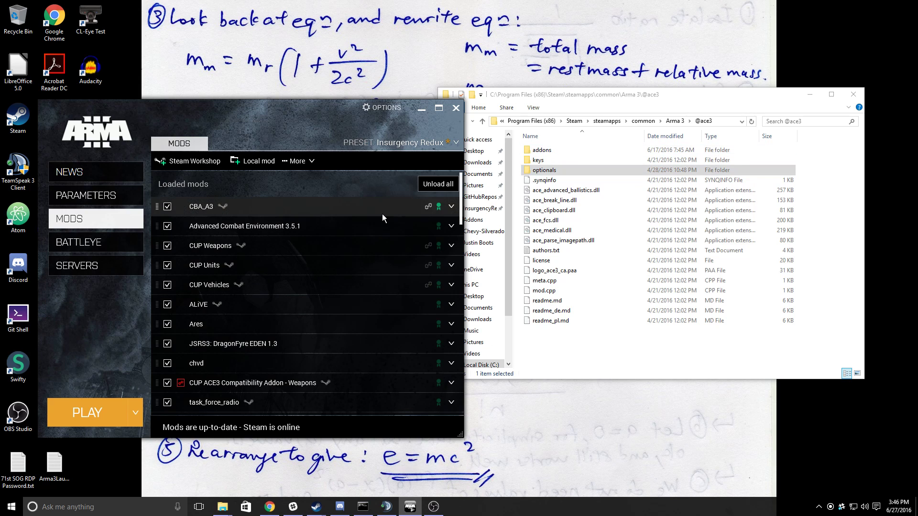
left_click(641, 205)
key("BackSpace")
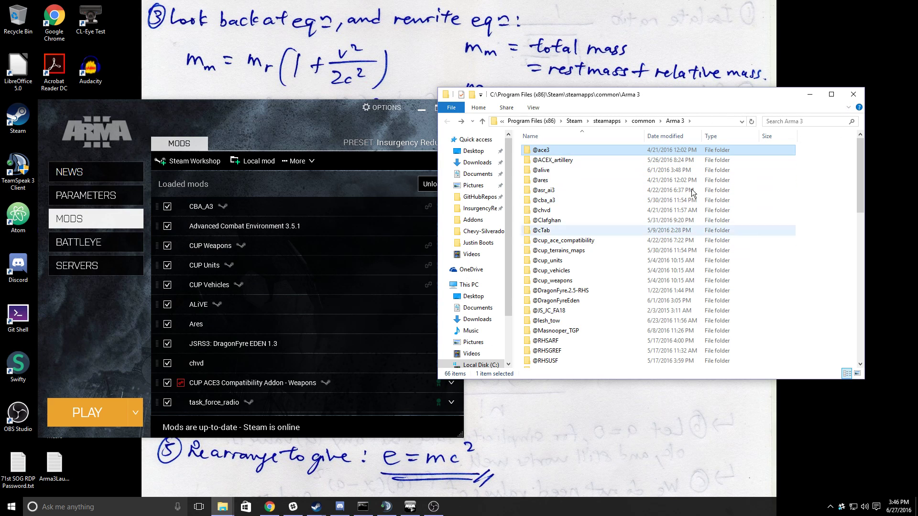
Close File Explorer and scroll through the launcher's mod lists
left_click(854, 94)
scroll(259, 283, "down", 3)
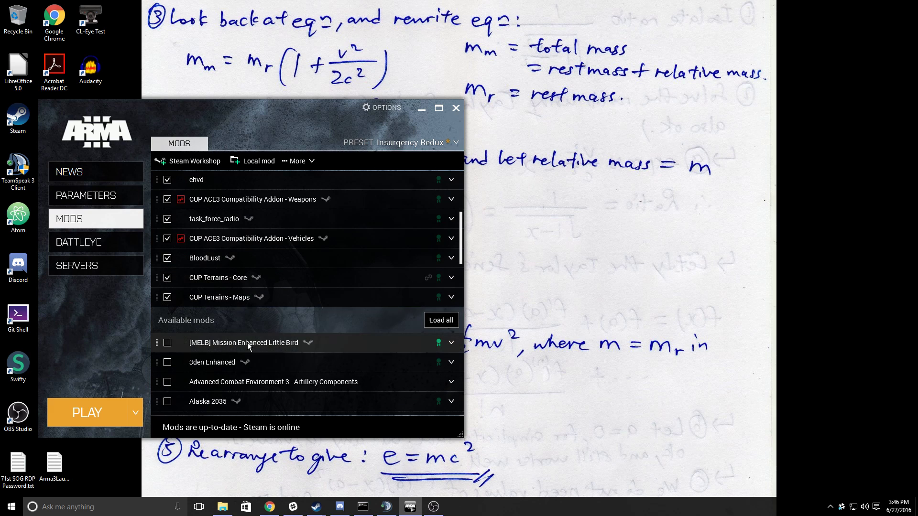
scroll(262, 290, "up", 4)
scroll(256, 221, "down", 2)
scroll(255, 220, "up", 2)
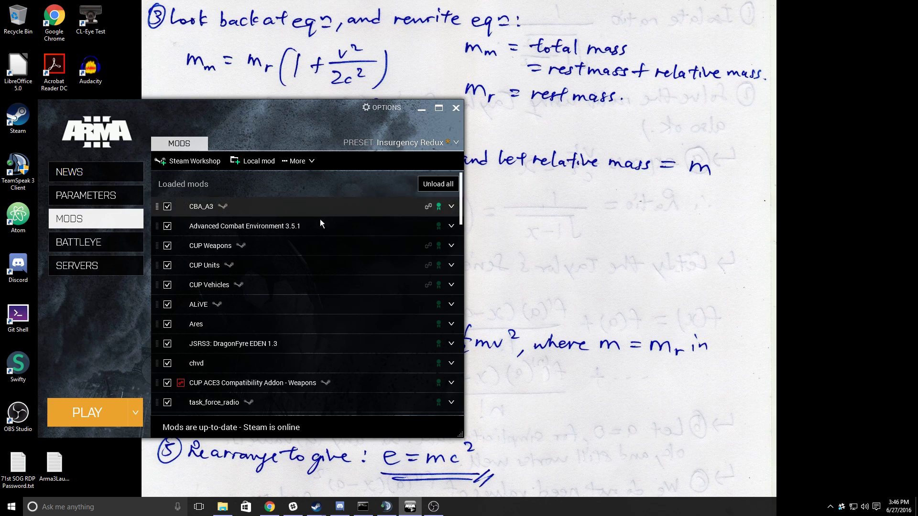
scroll(335, 244, "down", 3)
scroll(356, 252, "up", 3)
scroll(357, 258, "down", 3)
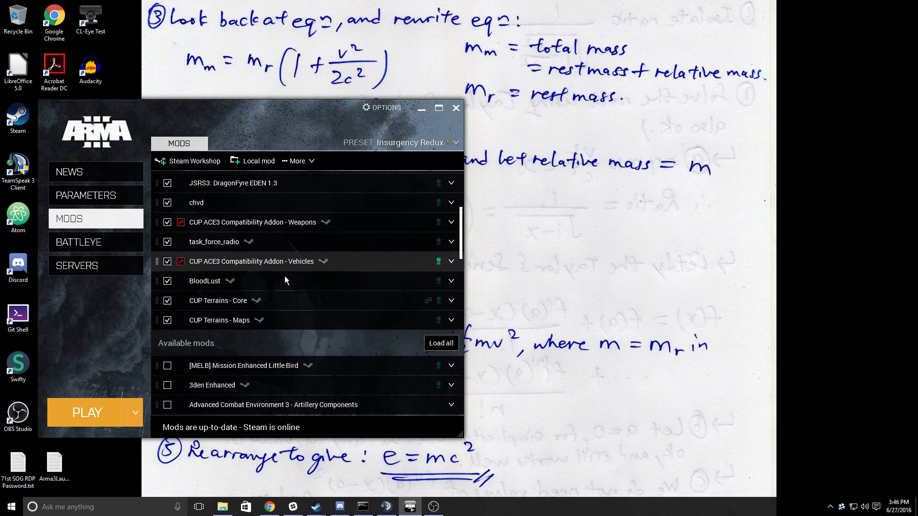
scroll(285, 277, "up", 3)
Keep the Insurgency Redux preset and unload all of its mods
left_click(454, 143)
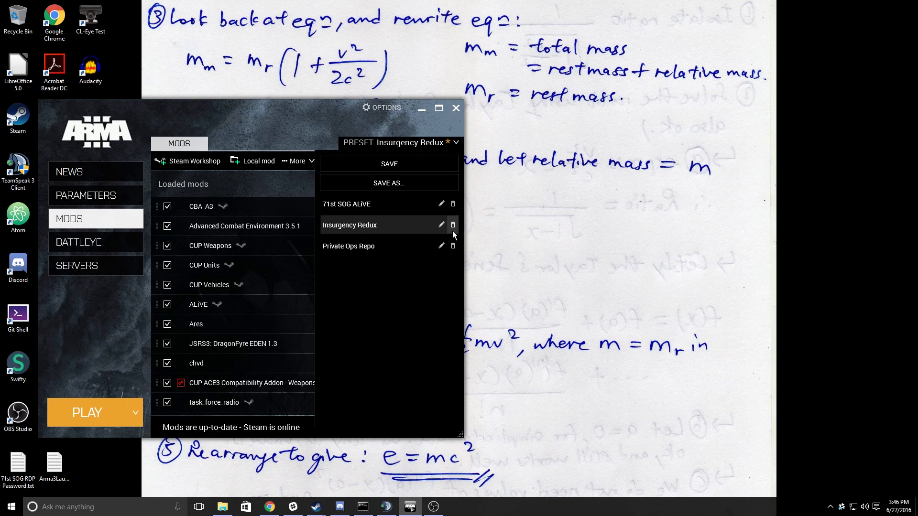
left_click(265, 185)
left_click(450, 186)
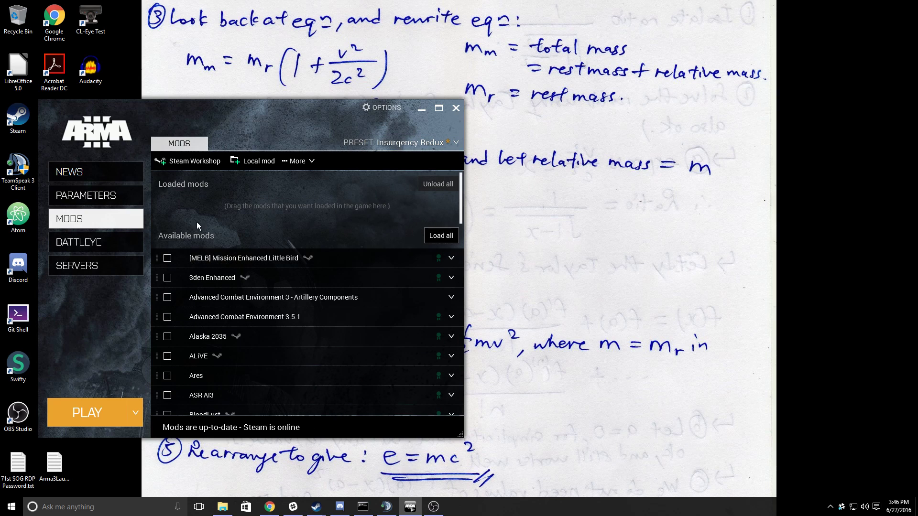
scroll(336, 251, "down", 15)
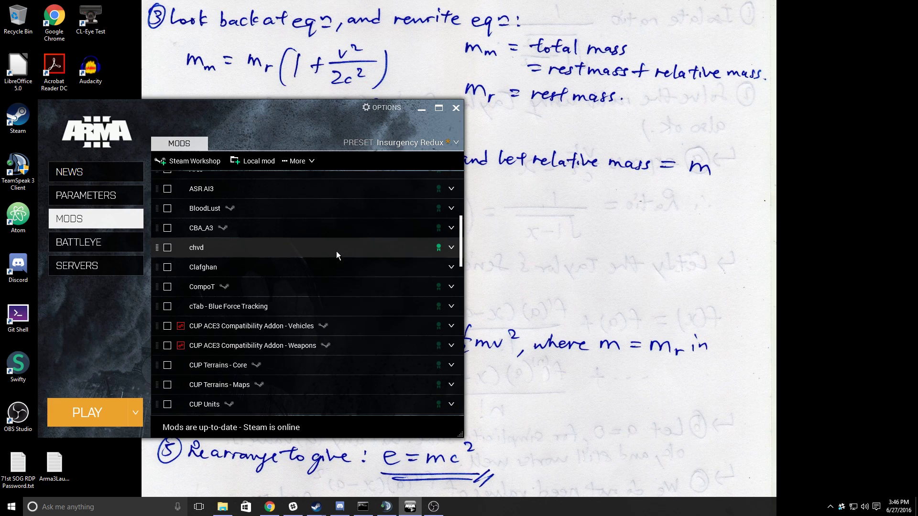
scroll(313, 307, "up", 15)
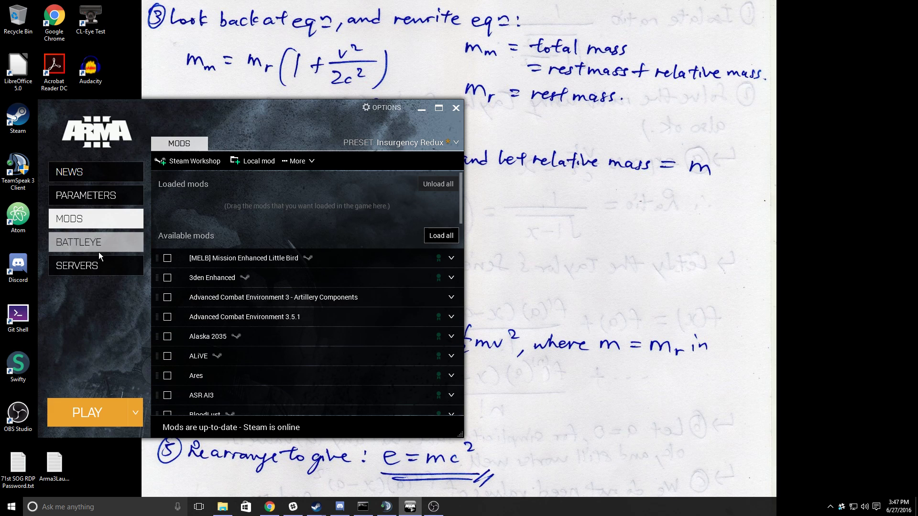
Glance at the BattlEye page and favourite servers, then open the MODS list
left_click(120, 253)
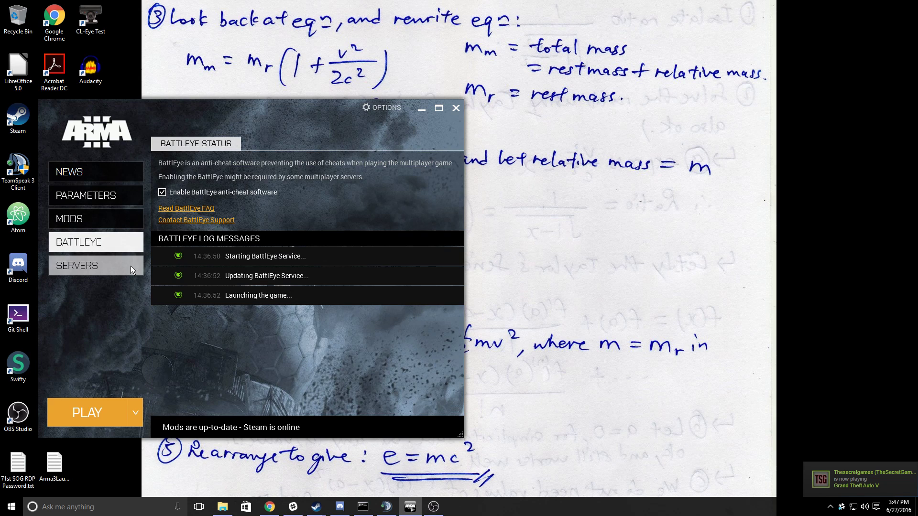
left_click(102, 265)
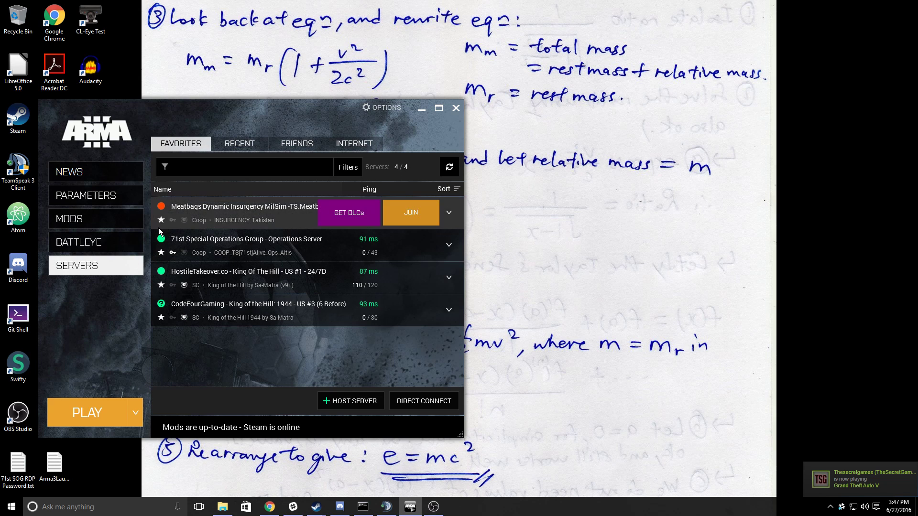
left_click(99, 219)
Scroll through the Available mods list to review which mods are installed and loaded
scroll(215, 283, "down", 5)
scroll(214, 282, "up", 5)
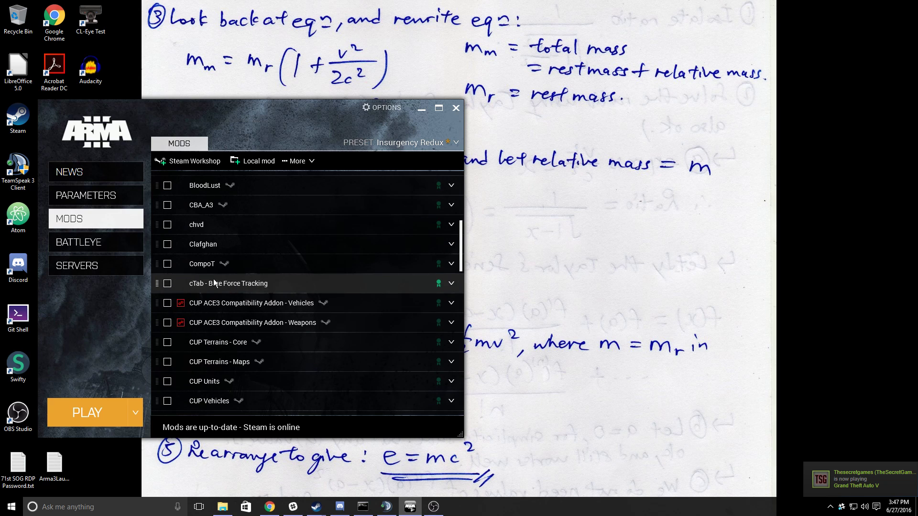
scroll(260, 271, "up", 2)
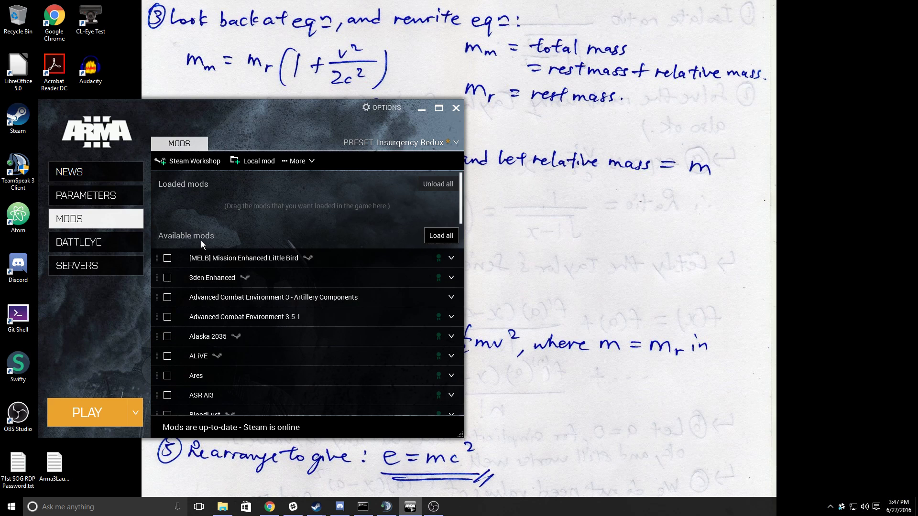
scroll(201, 240, "down", 8)
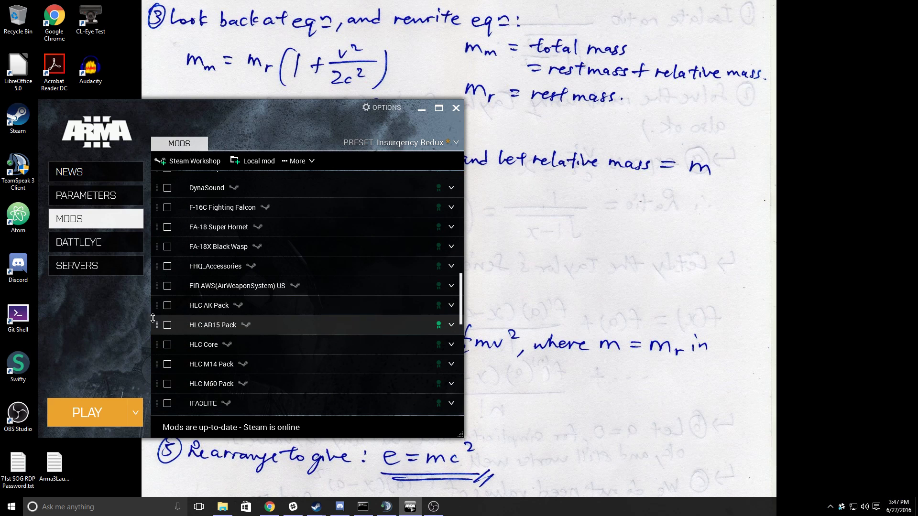
scroll(185, 259, "up", 2)
scroll(181, 277, "down", 6)
scroll(179, 288, "down", 1)
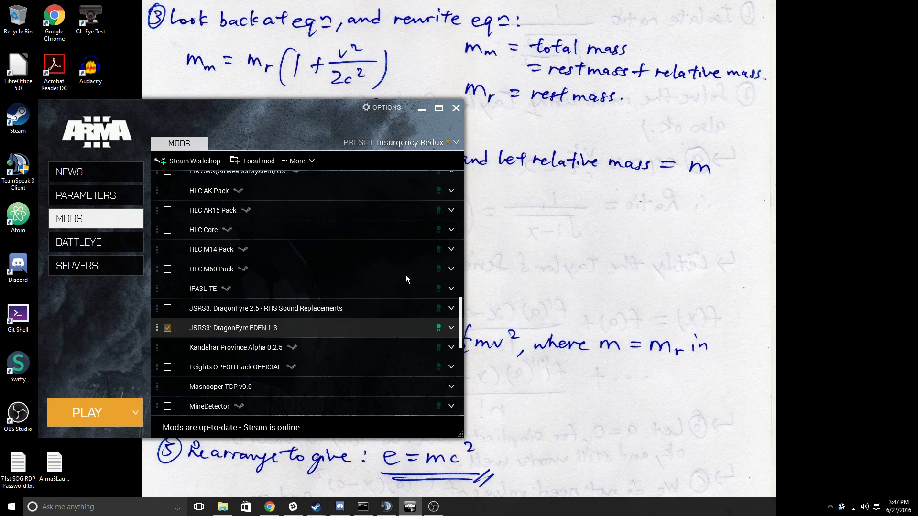
scroll(204, 338, "down", 15)
scroll(366, 355, "down", 1)
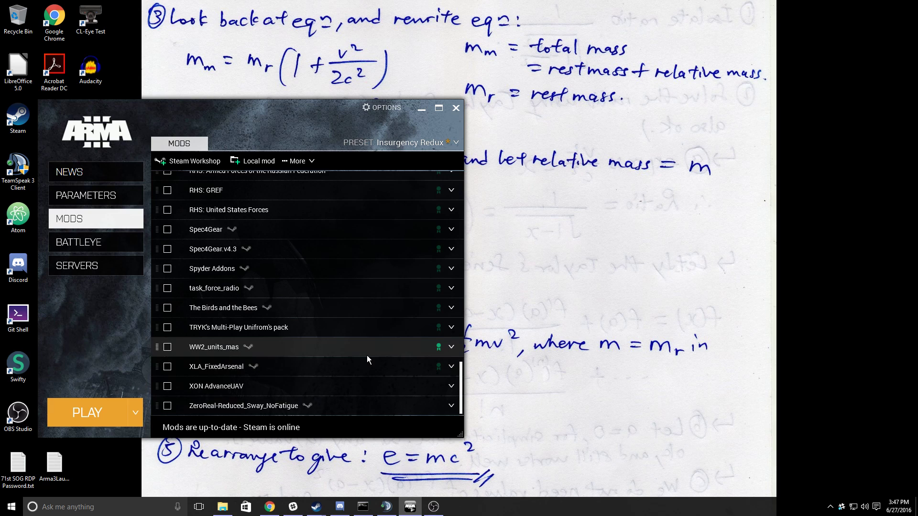
scroll(367, 355, "up", 13)
scroll(249, 331, "up", 20)
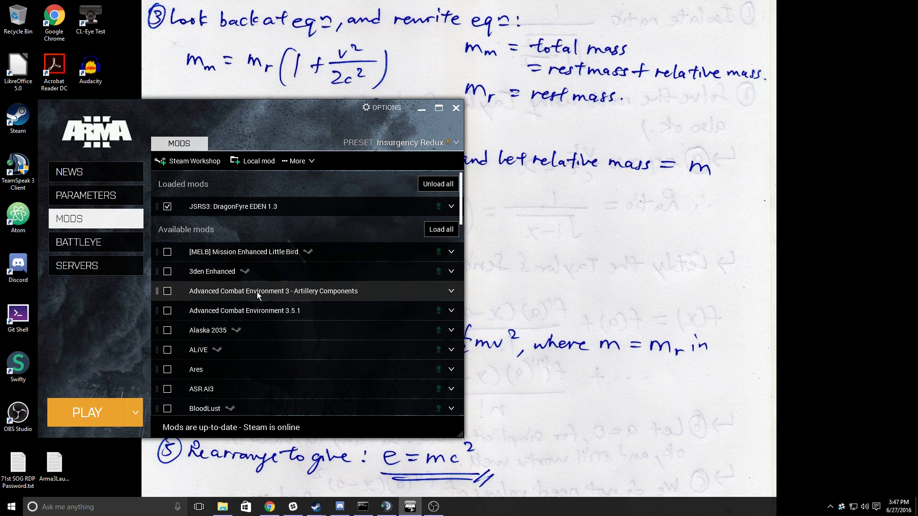
scroll(345, 272, "down", 13)
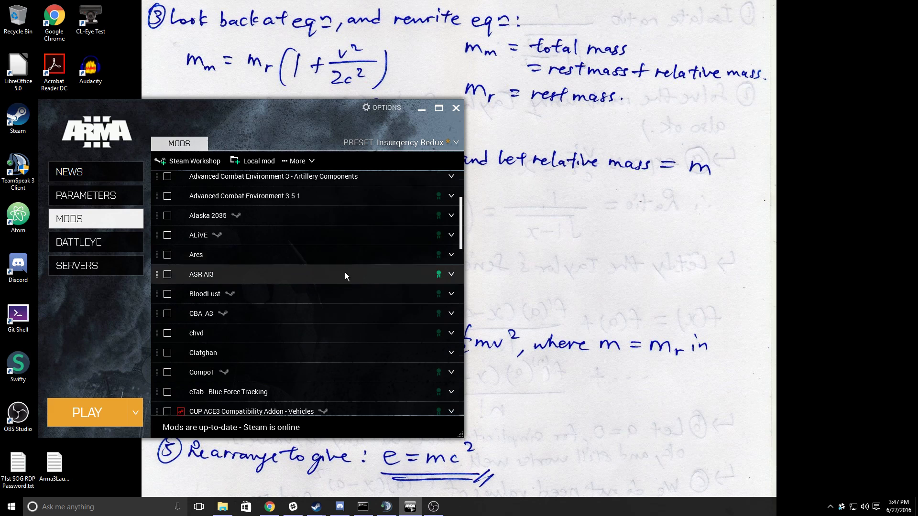
scroll(345, 283, "up", 3)
scroll(268, 237, "down", 2)
scroll(266, 262, "down", 19)
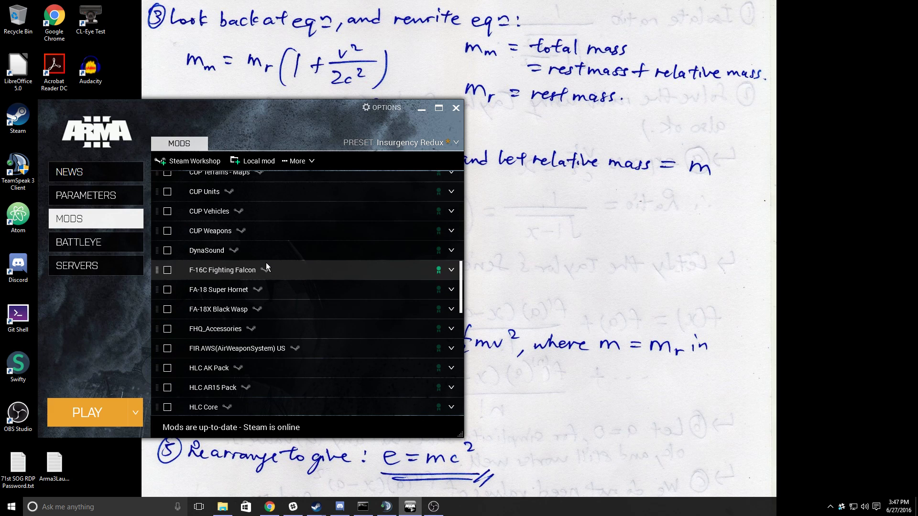
Open the server browser, check RECENT, and return to FAVORITES showing 71st SOG Insurgency Redux
scroll(297, 282, "up", 20)
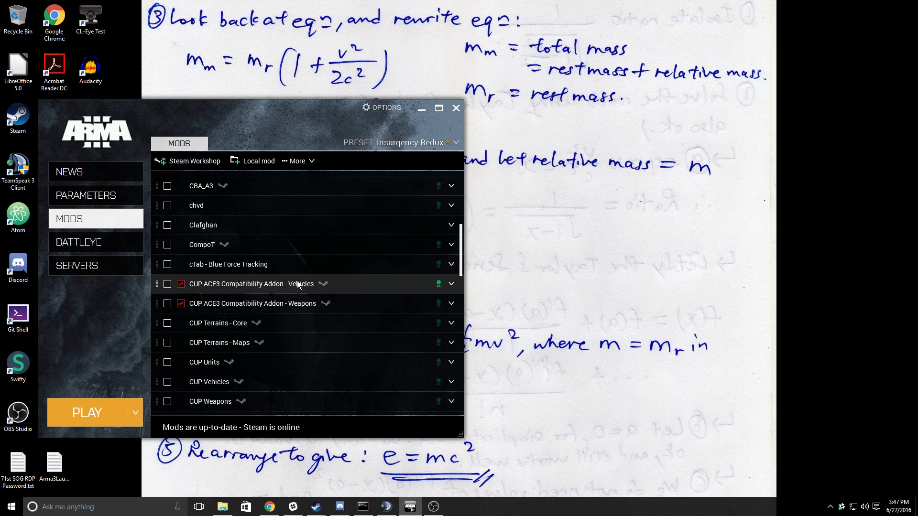
left_click(119, 270)
left_click(245, 144)
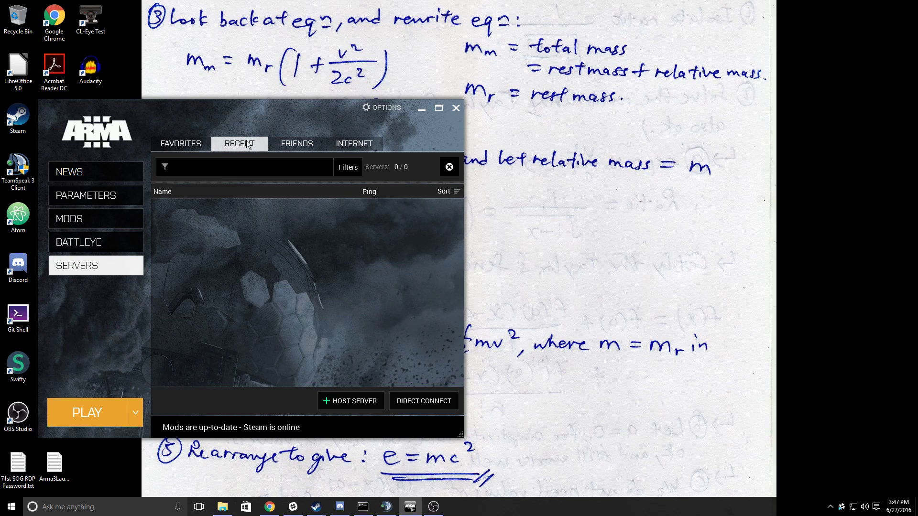
left_click(160, 149)
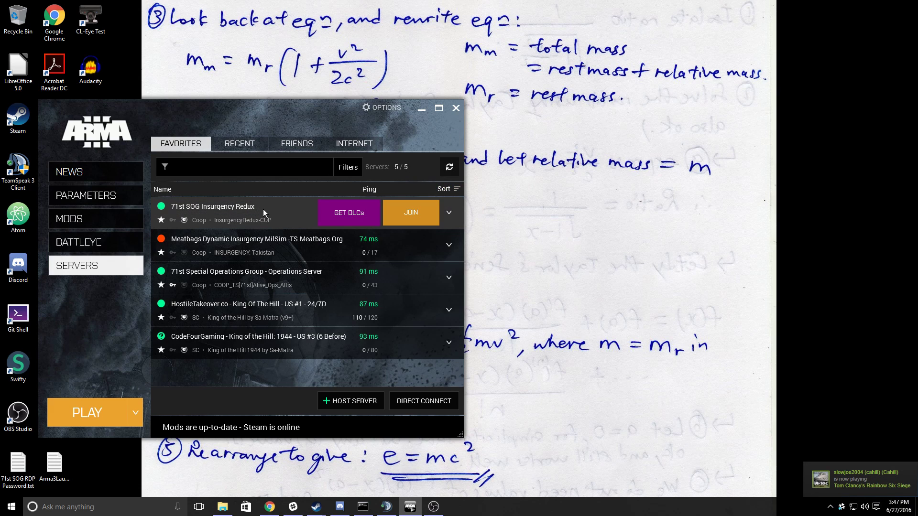
mouse_move(237, 347)
mouse_move(262, 207)
Start joining 71st SOG Insurgency Redux and look over its required mods list
left_click(401, 209)
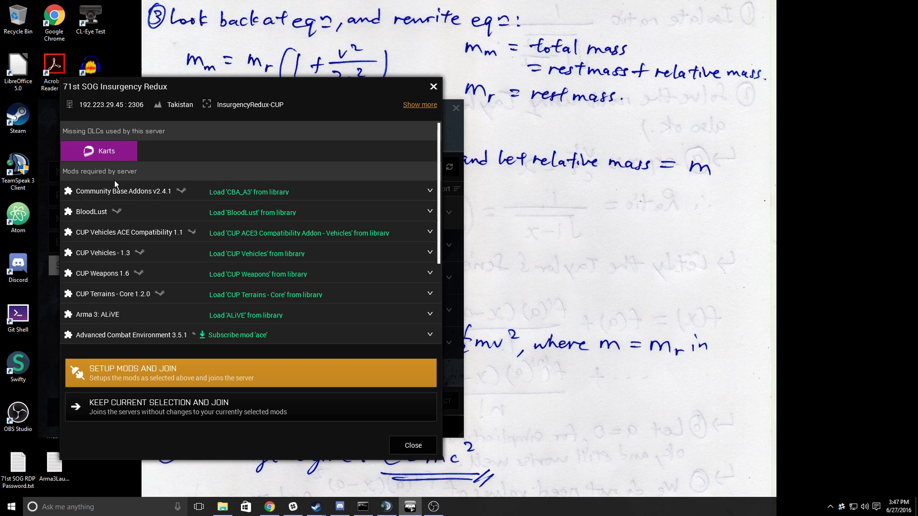
scroll(114, 177, "down", 1)
scroll(115, 170, "up", 1)
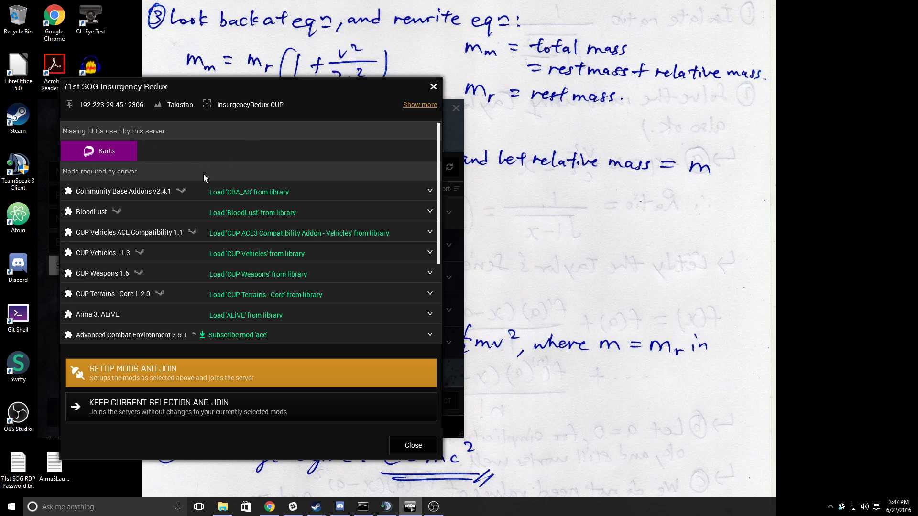
scroll(119, 214, "down", 1)
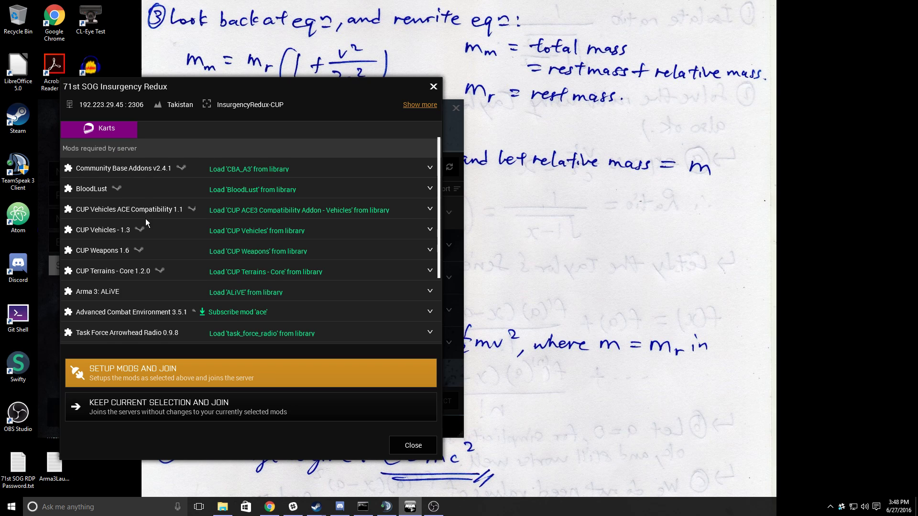
scroll(146, 219, "down", 1)
scroll(258, 191, "up", 2)
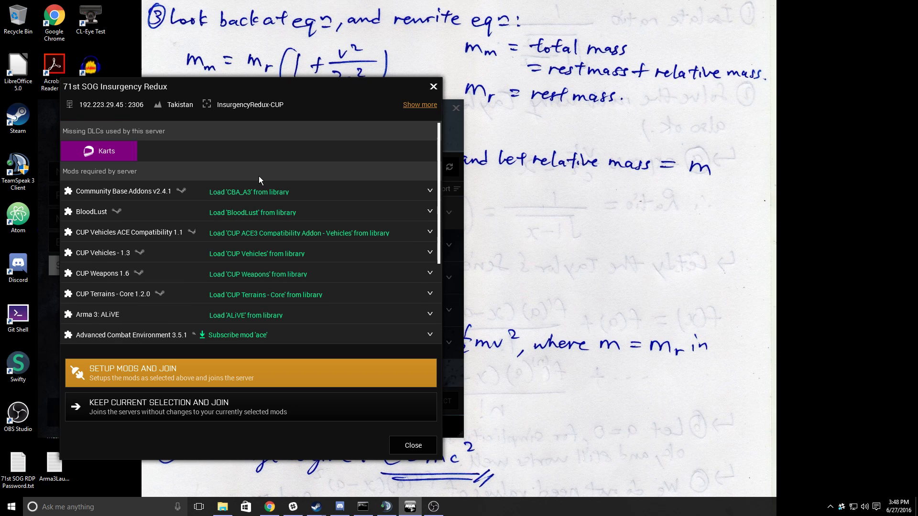
scroll(261, 183, "down", 1)
scroll(268, 210, "down", 4)
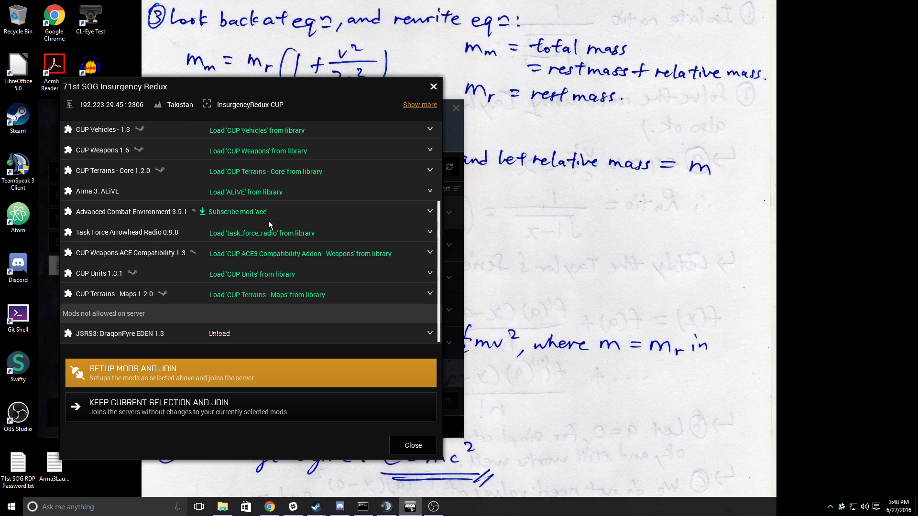
scroll(270, 249, "up", 1)
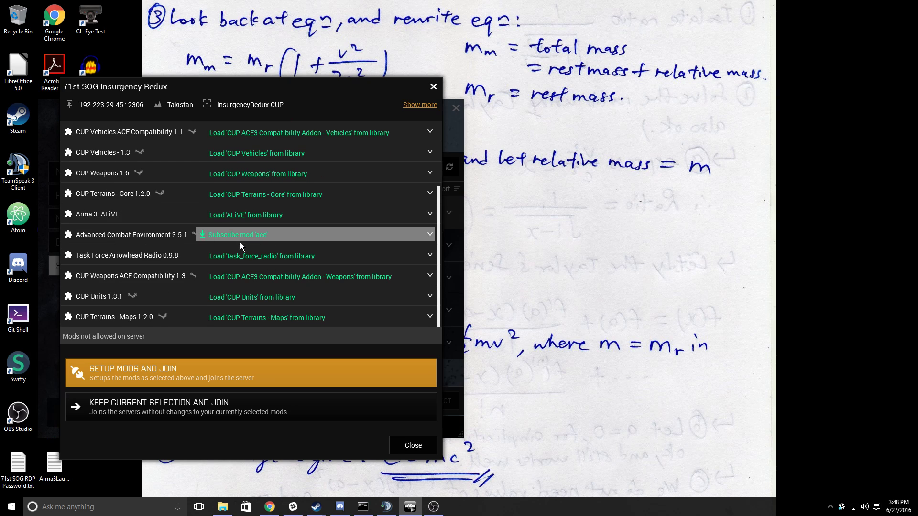
Set Advanced Combat Environment 3.5.1 to load from the library rather than subscribing
left_click(272, 233)
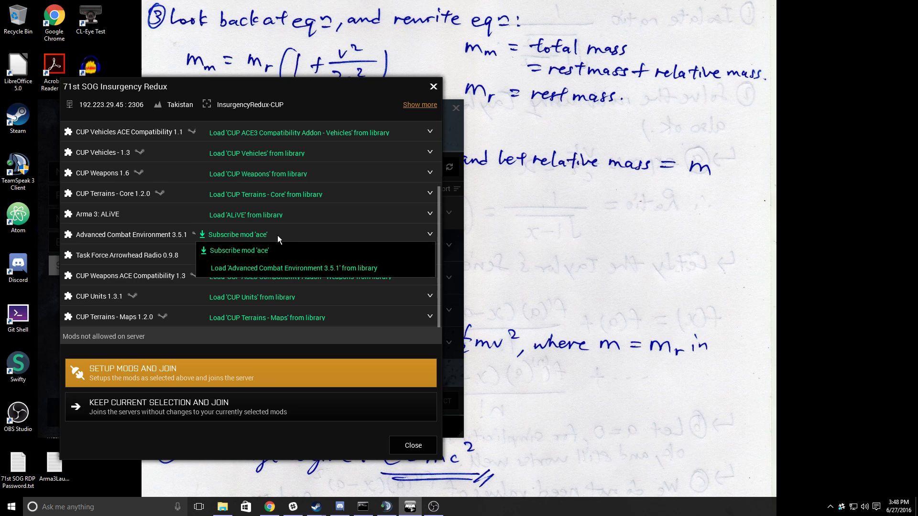
left_click(282, 267)
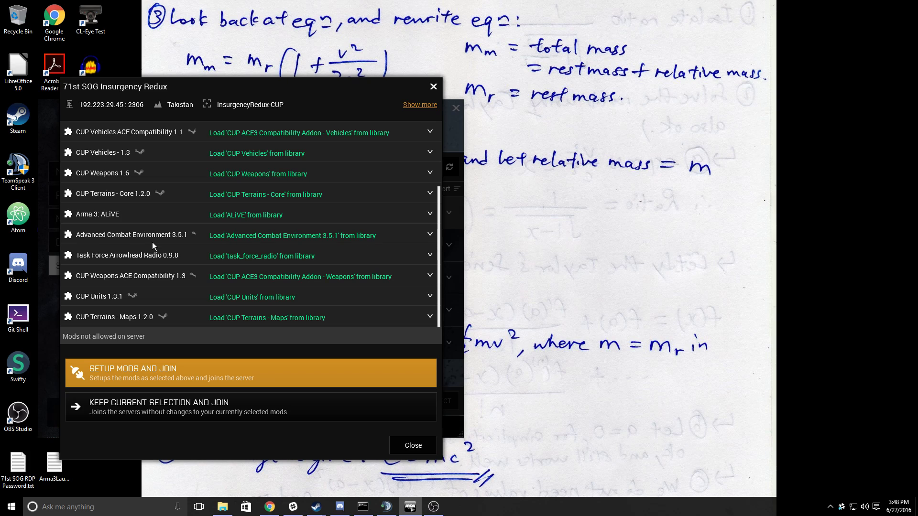
left_click(201, 239)
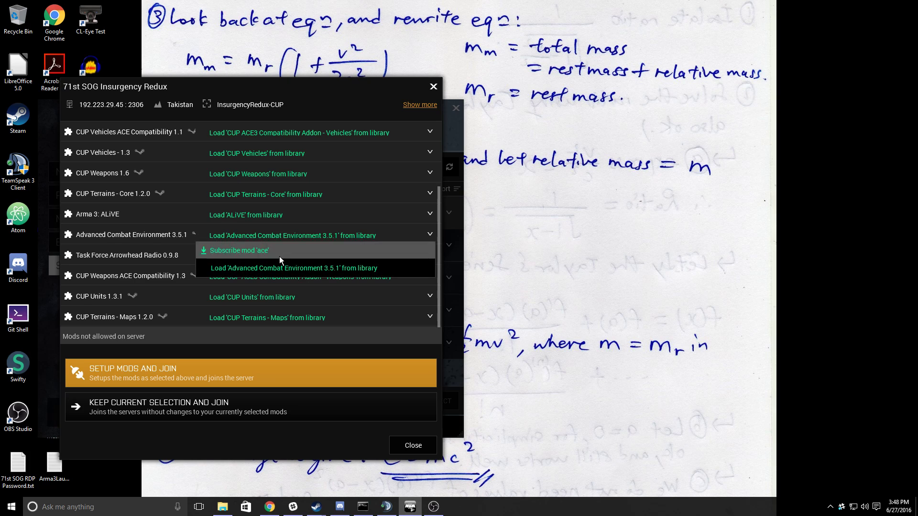
left_click(293, 267)
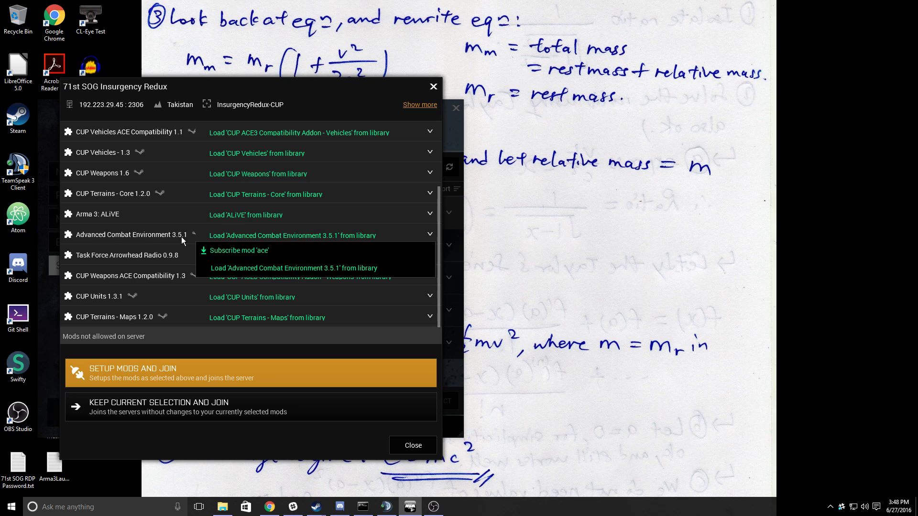
left_click(274, 236)
left_click(296, 270)
scroll(306, 238, "down", 1)
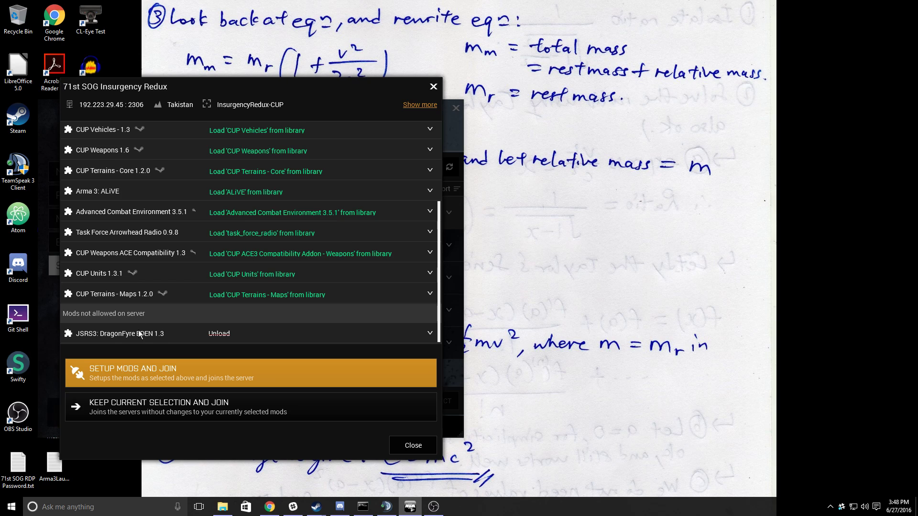
Set JSRS3: DragonFyre EDEN 1.3 to Keep loaded despite the server disallowing it
left_click(245, 336)
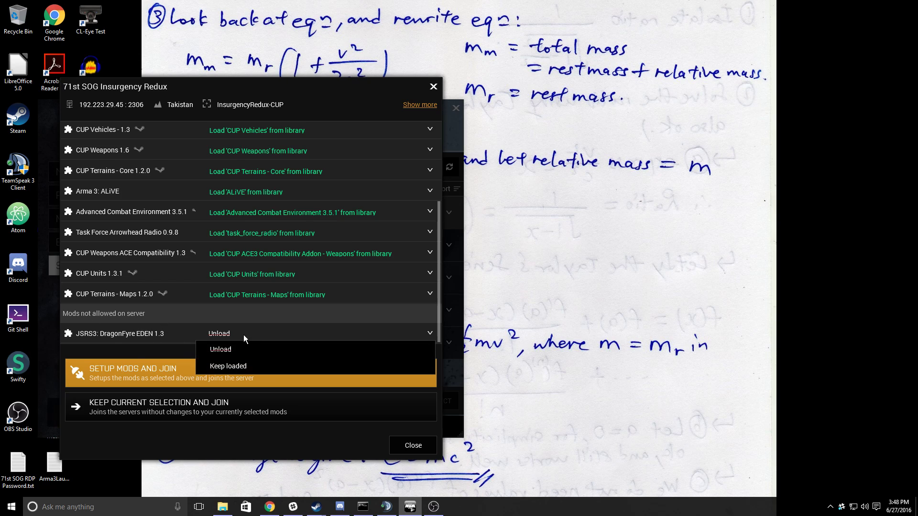
left_click(239, 369)
scroll(253, 294, "up", 3)
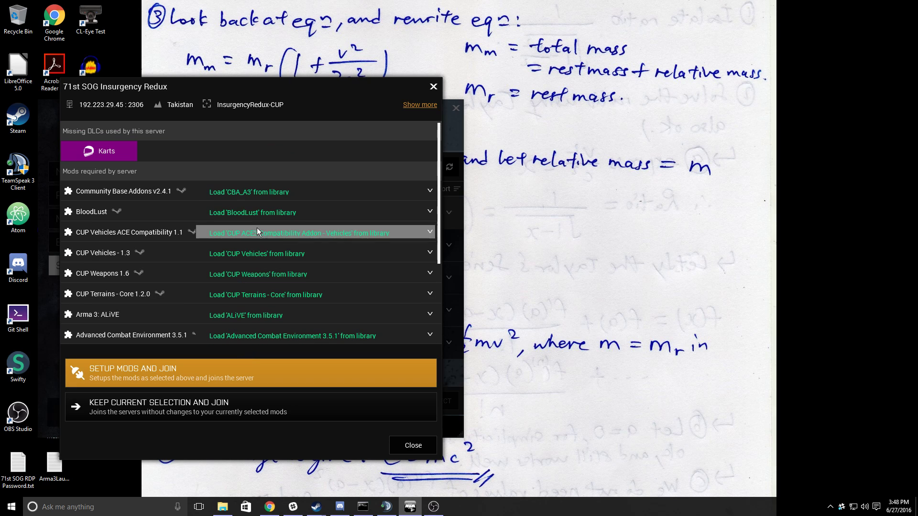
scroll(257, 233, "down", 5)
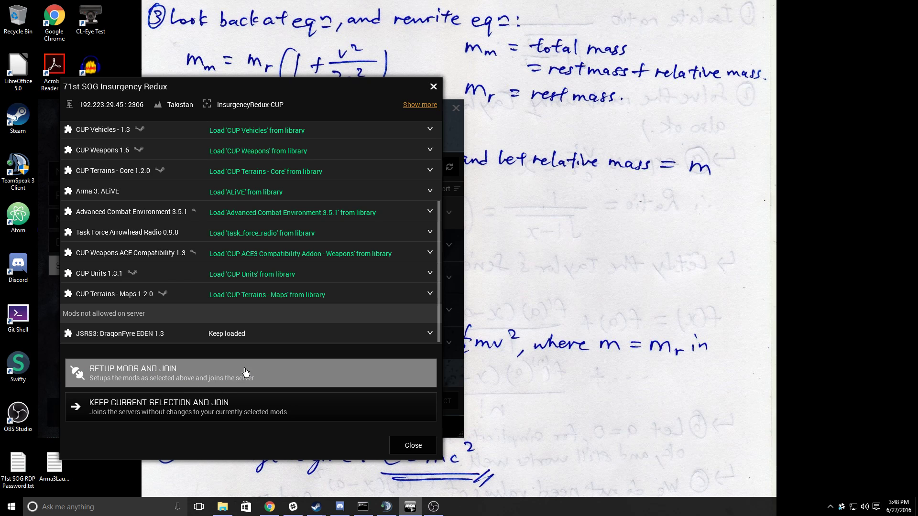
Review the mod list, then apply the mod setup and launch the game to join
scroll(266, 260, "up", 1)
scroll(230, 267, "down", 1)
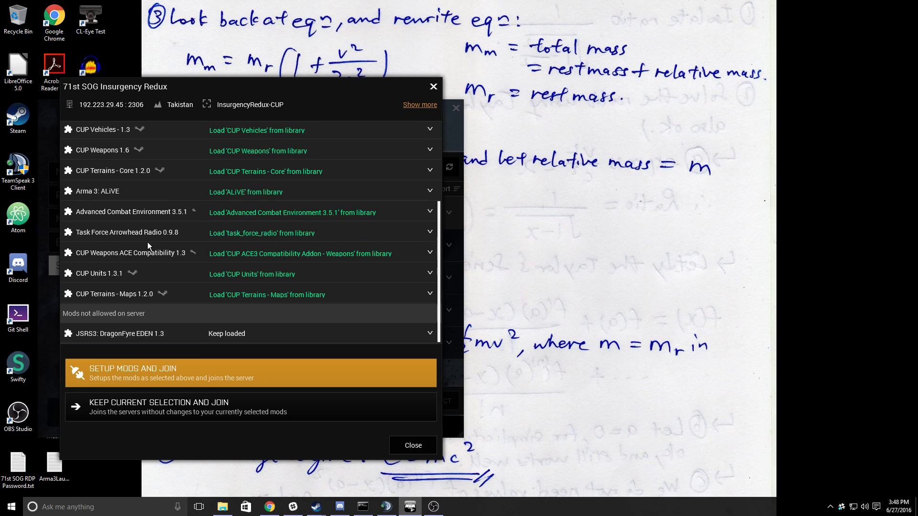
scroll(258, 250, "up", 7)
scroll(253, 144, "down", 5)
scroll(253, 229, "up", 5)
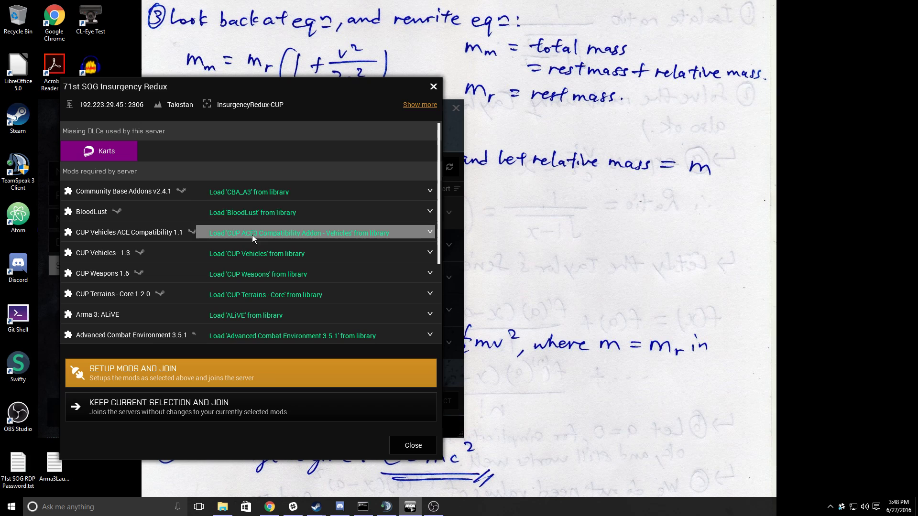
left_click(140, 380)
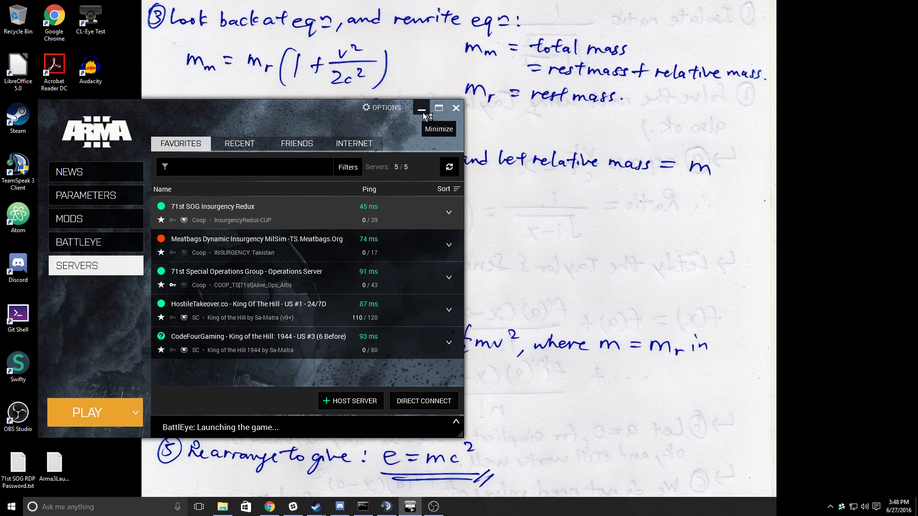
Minimize and restore the launcher, wait out the unresponsive game, and reach InsurgencyRedux-CUP Role Assignment
left_click(422, 112)
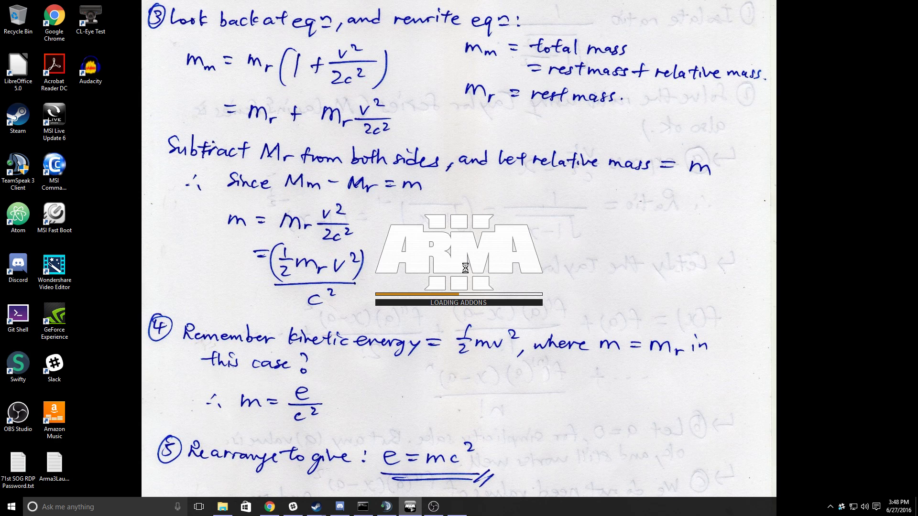
left_click(411, 508)
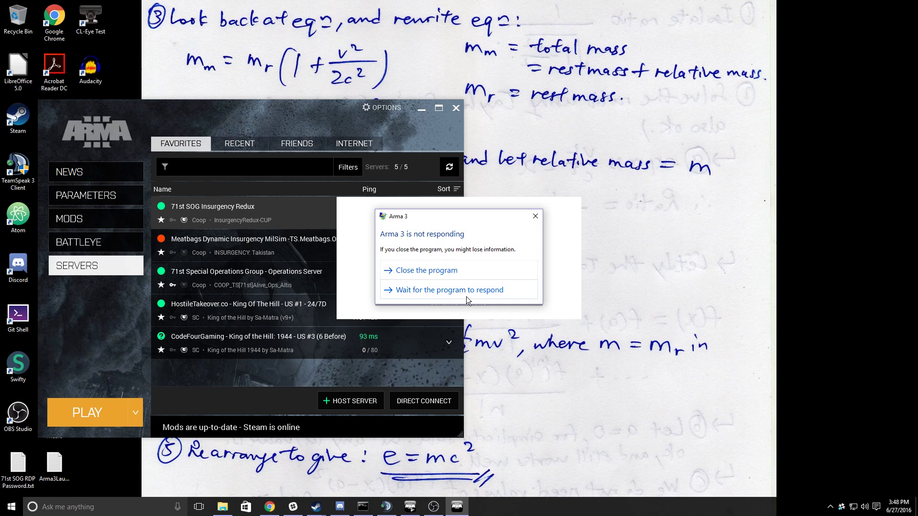
left_click(467, 294)
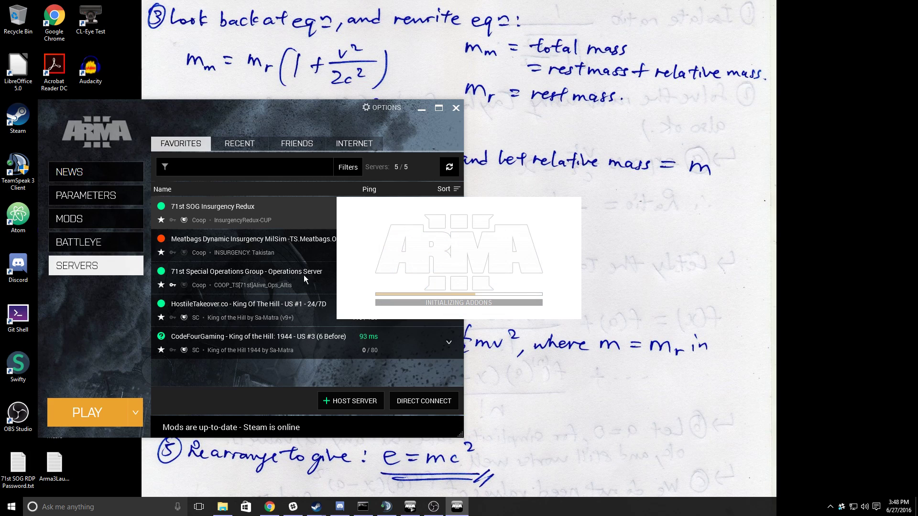
left_click(273, 387)
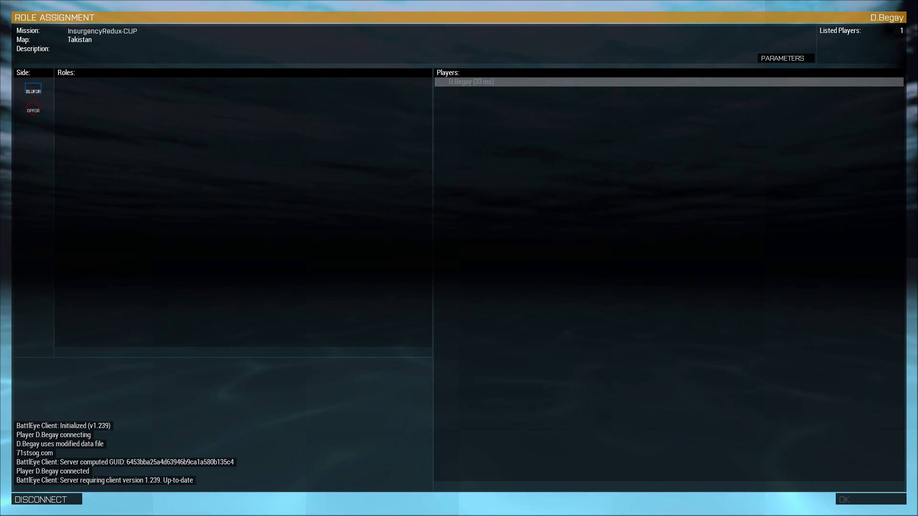
Take the US Army SL slot in the BLUFOR role list
scroll(239, 211, "down", 5)
scroll(239, 211, "down", 5)
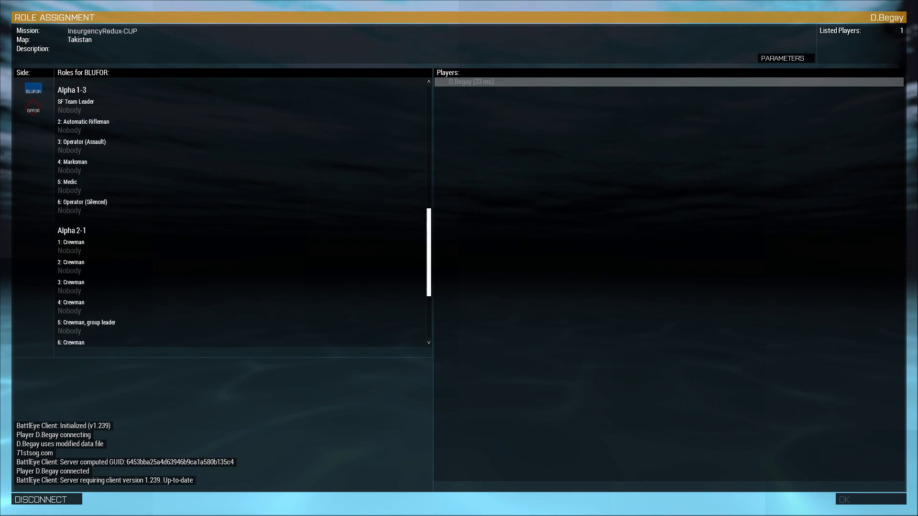
scroll(238, 210, "down", 3)
scroll(239, 210, "up", 10)
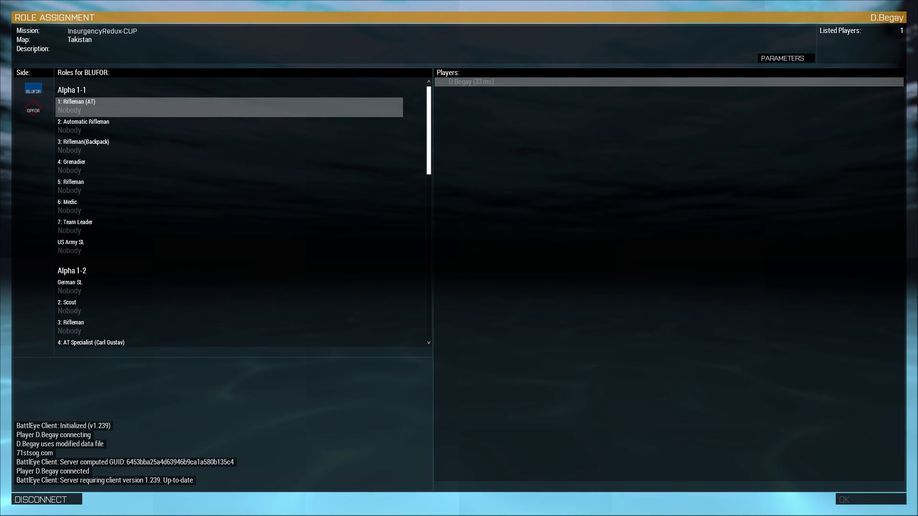
left_click(77, 245)
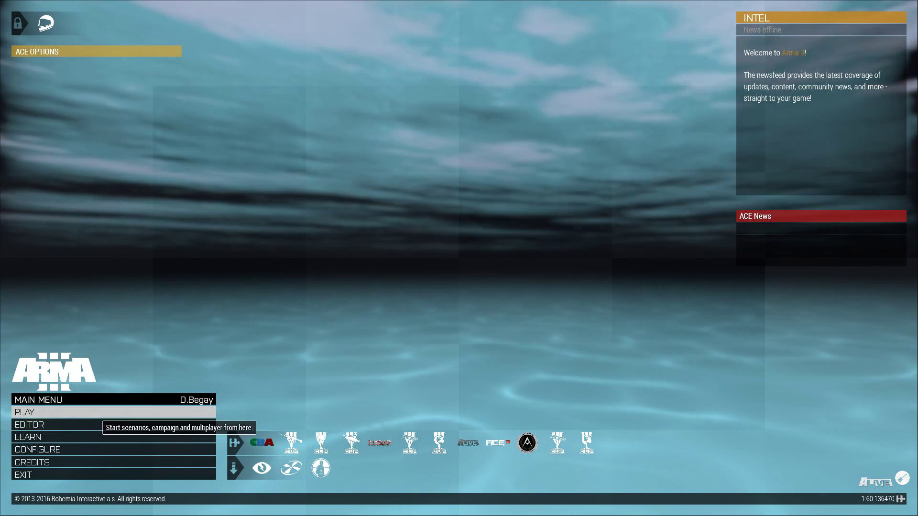
Bring up the multiplayer server browser listing Internet servers
left_click(96, 412)
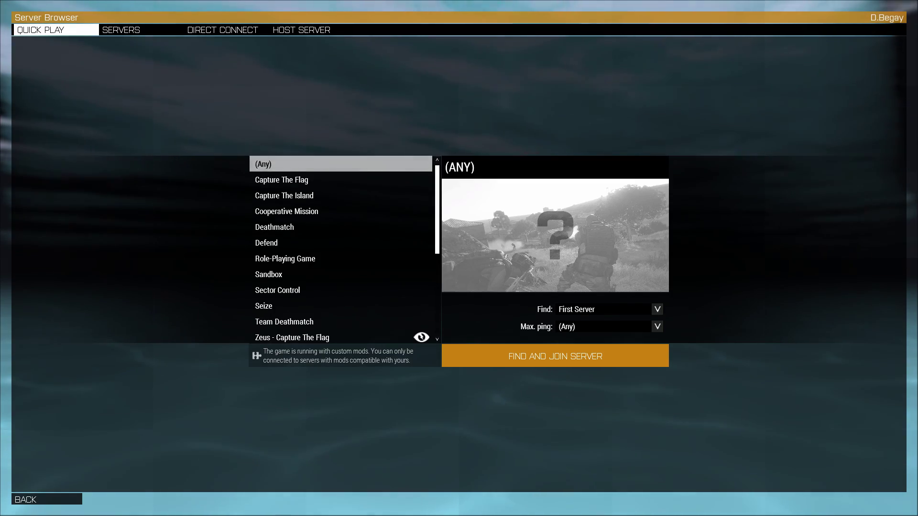
left_click(153, 30)
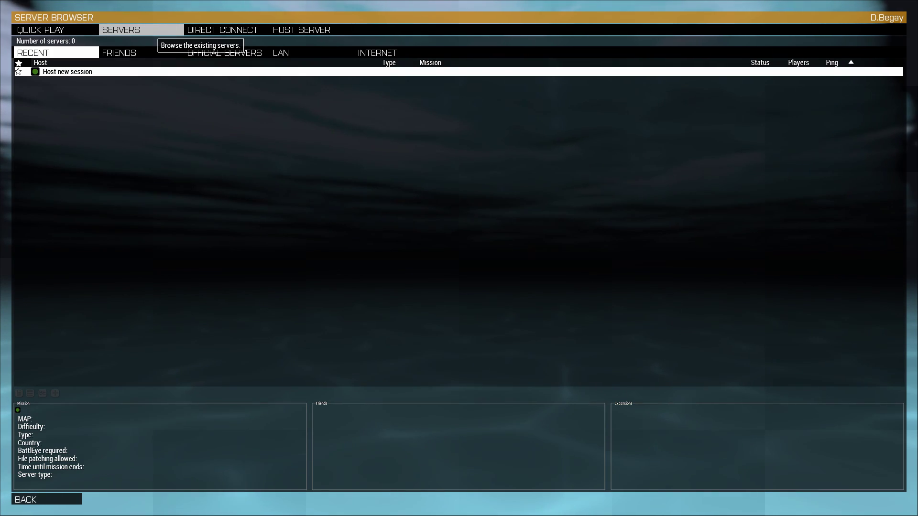
left_click(252, 31)
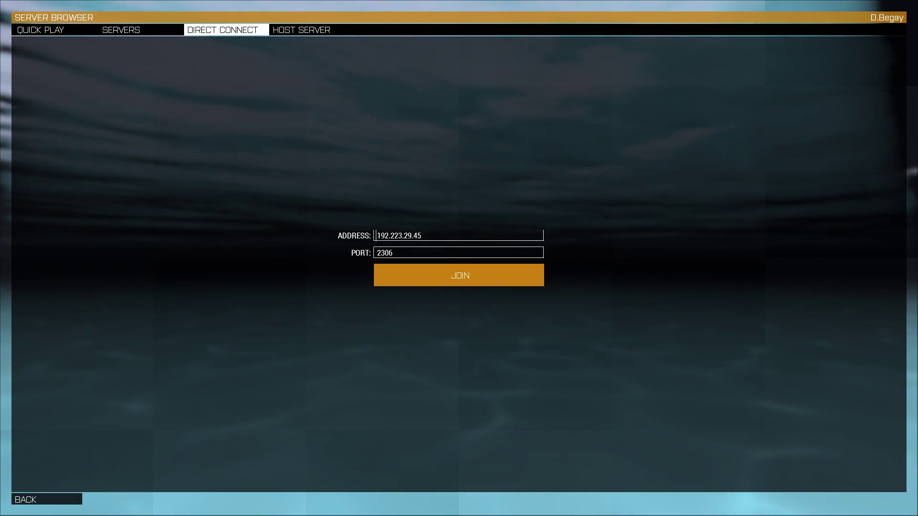
left_click(135, 31)
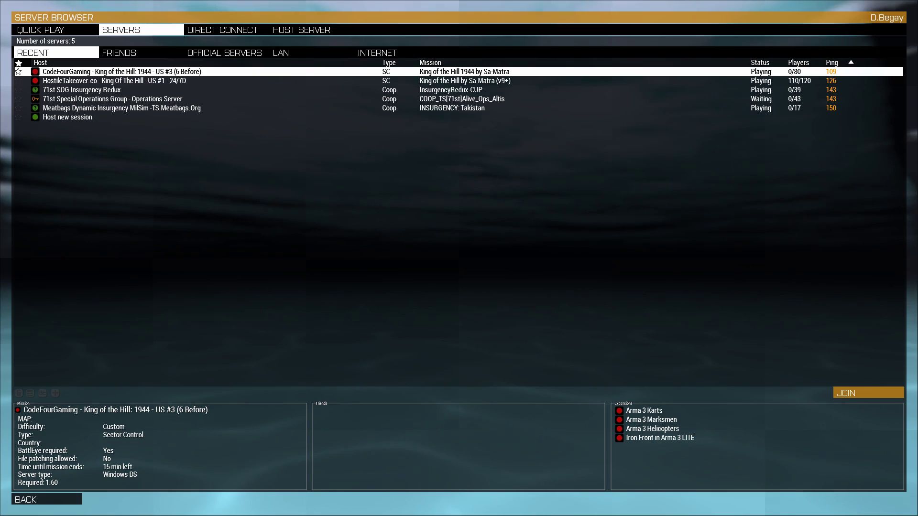
left_click(378, 53)
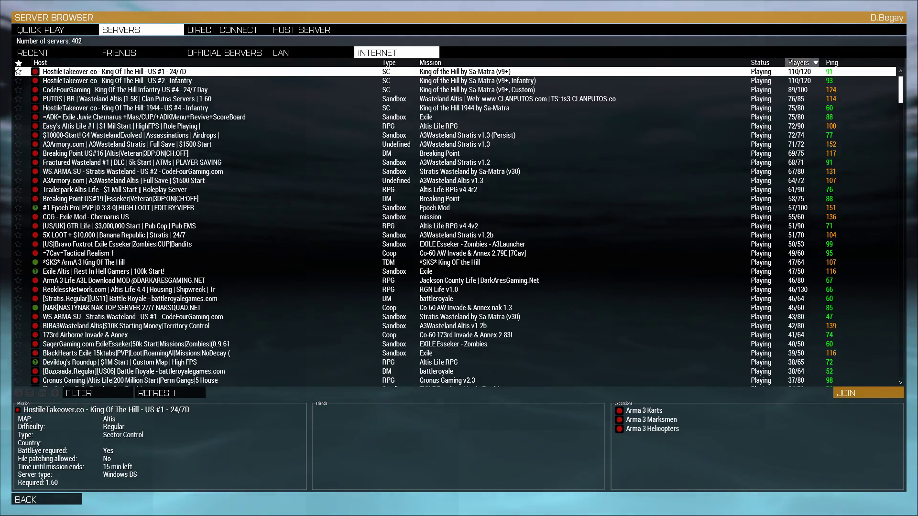
View details of Epoch Pro, Breaking Point, Trailerpark Altis Life, GTR Life and 7Cav servers
left_click(120, 207)
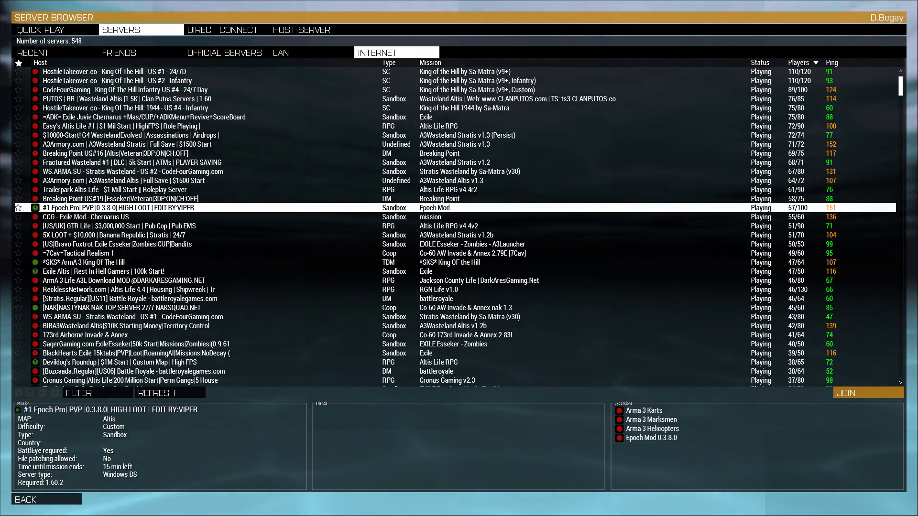
scroll(454, 228, "down", 10)
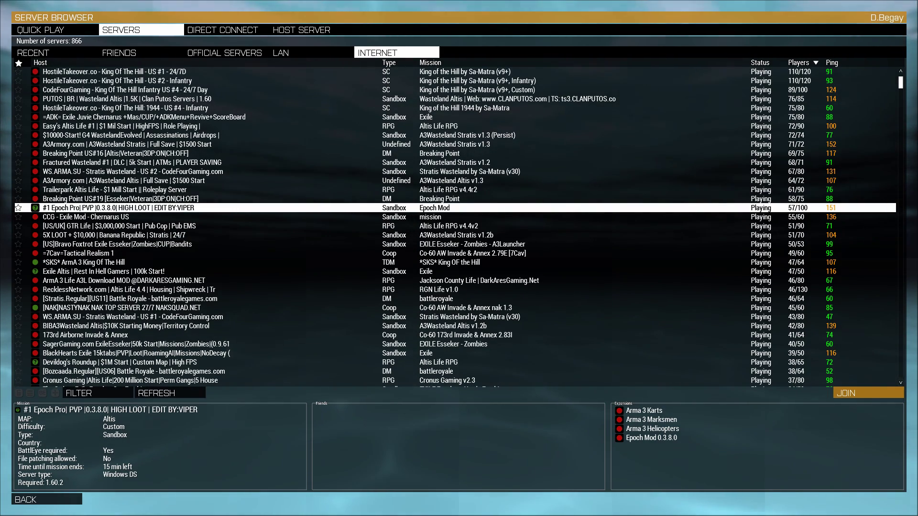
left_click(115, 153)
left_click(114, 189)
left_click(115, 226)
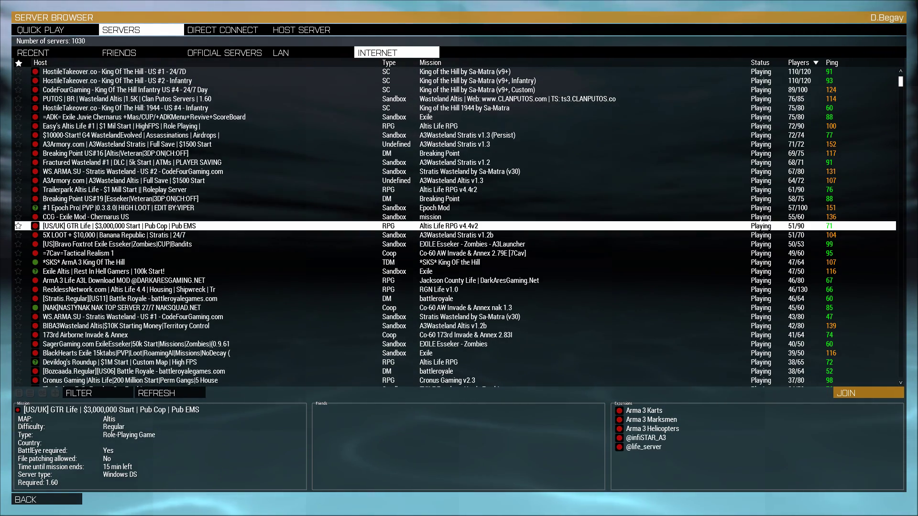
left_click(115, 253)
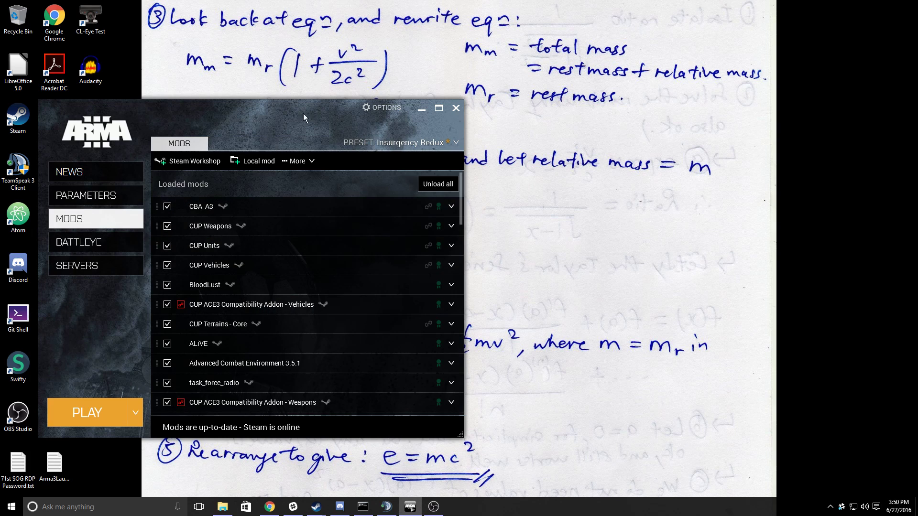
Show the launcher's favourite servers, checking CodeFourGaming's details and the Internet list along the way
scroll(273, 300, "down", 3)
scroll(273, 300, "up", 3)
left_click(95, 266)
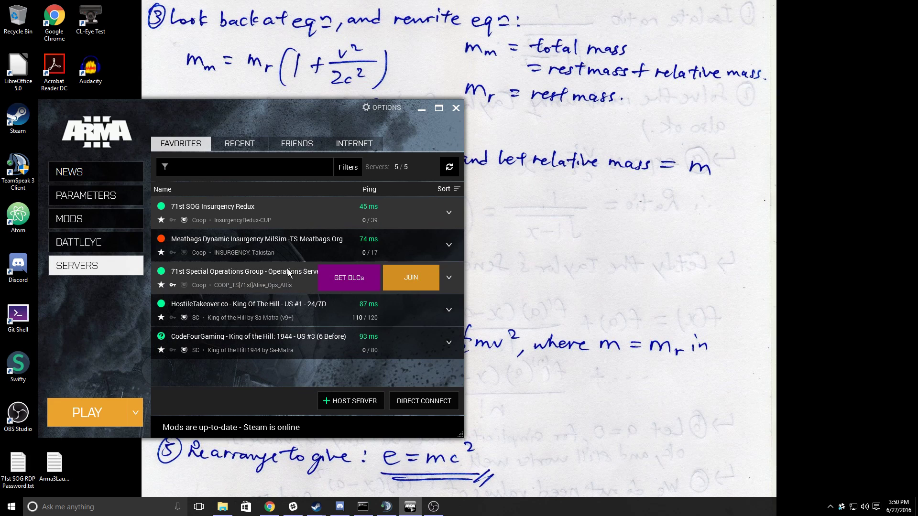
mouse_move(289, 216)
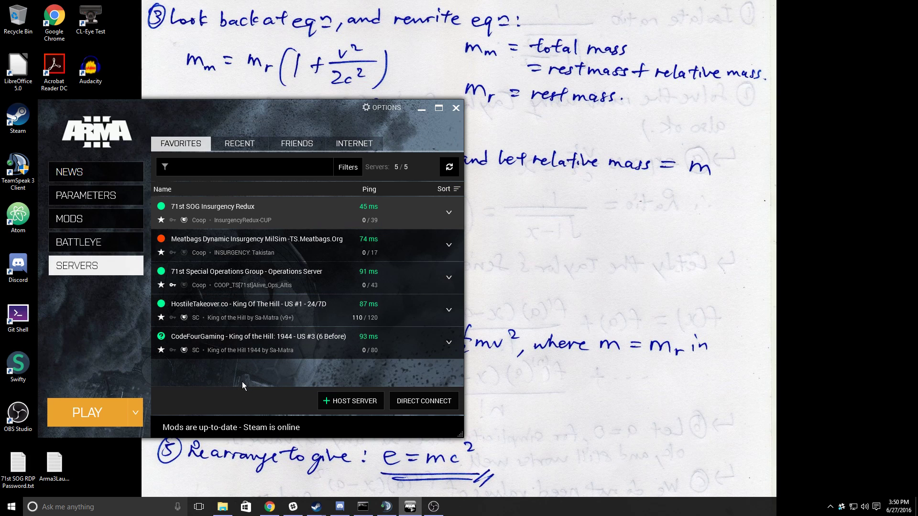
mouse_move(322, 359)
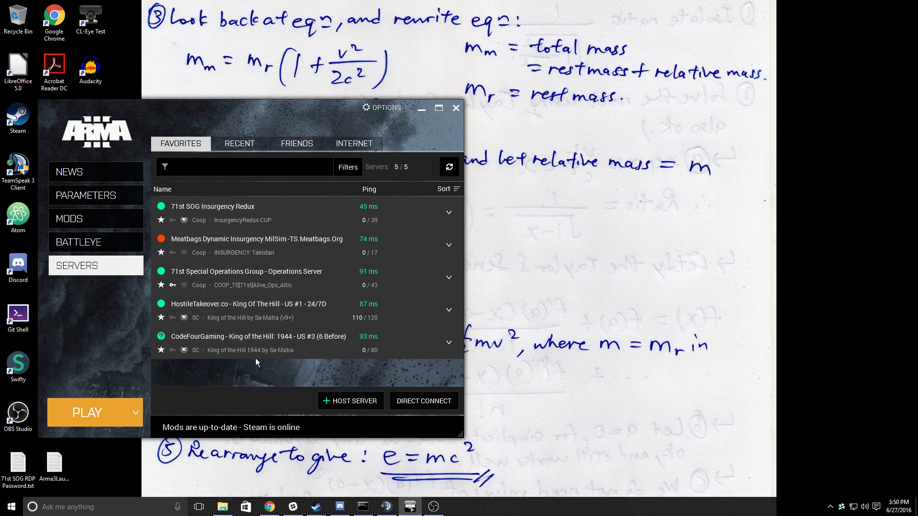
left_click(282, 352)
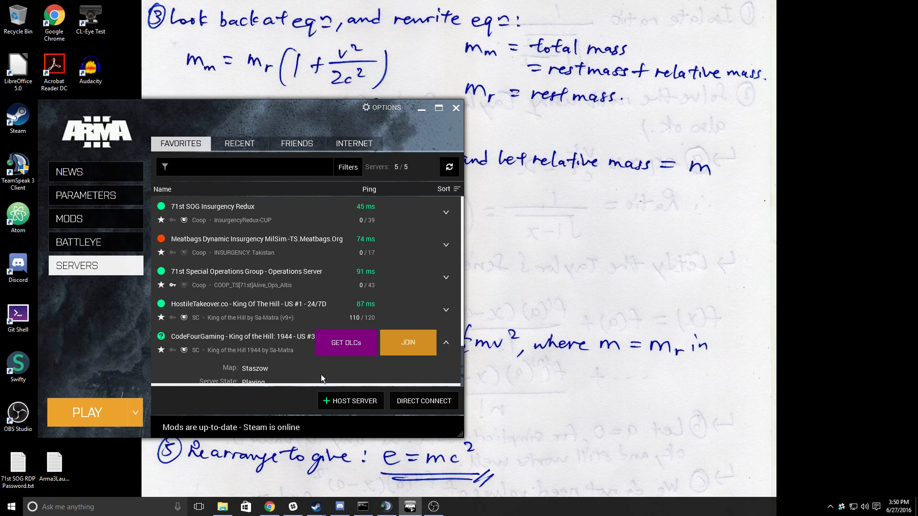
left_click(224, 343)
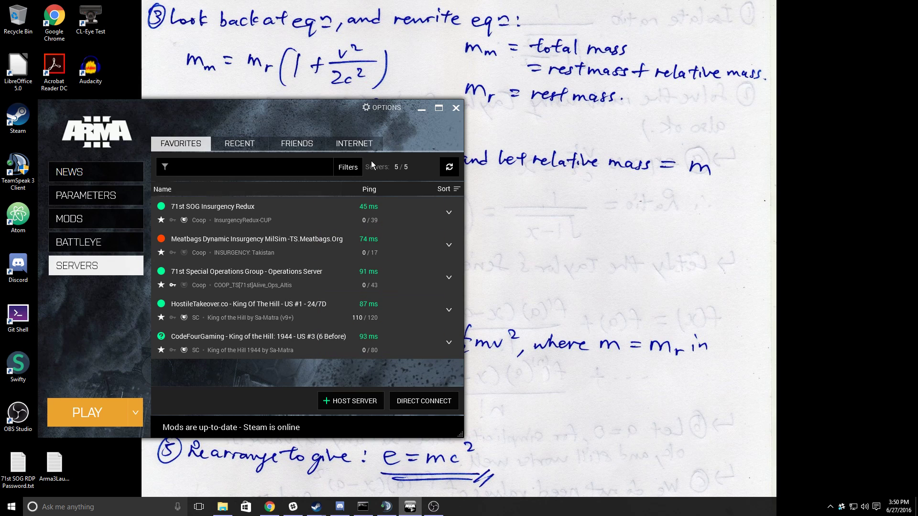
left_click(339, 143)
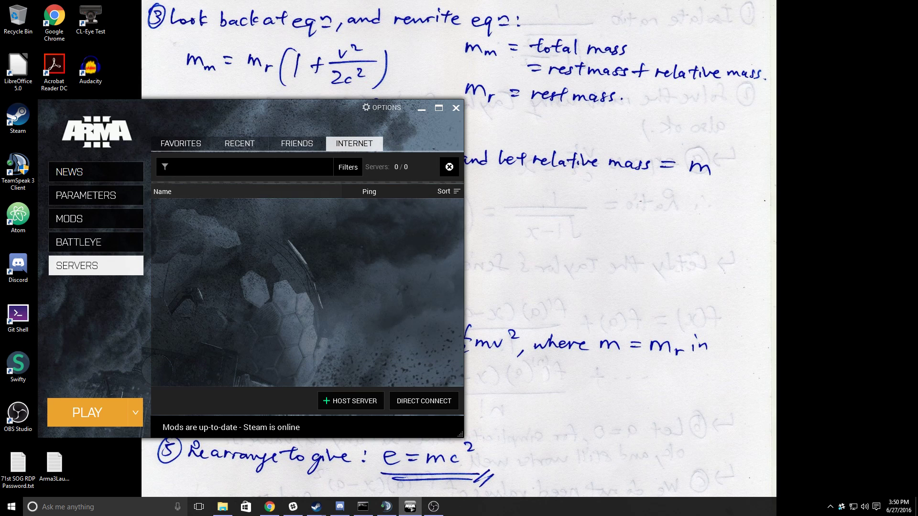
left_click(191, 142)
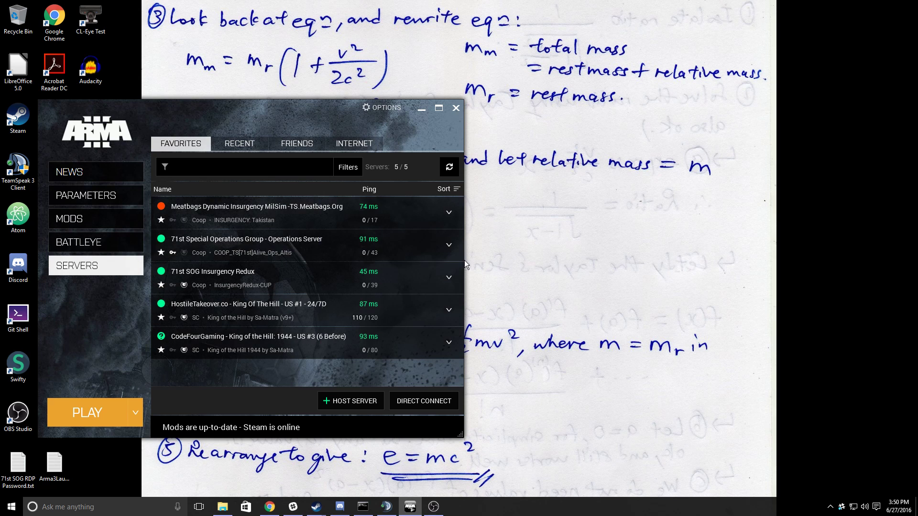
Bring the OBS Studio window to the front
mouse_move(382, 331)
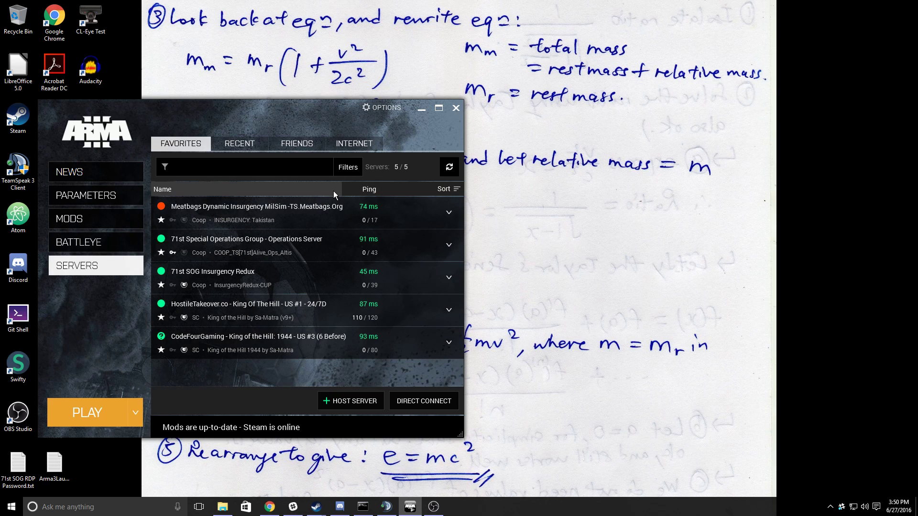
mouse_move(270, 281)
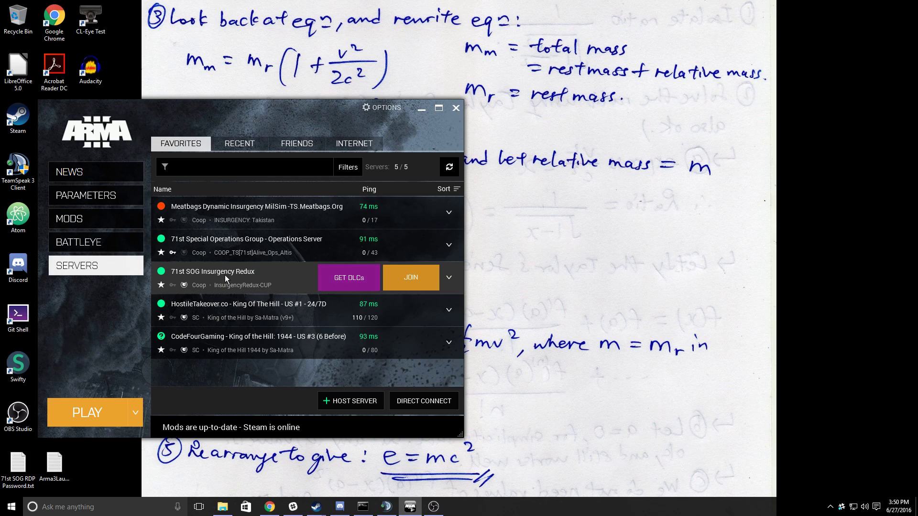
left_click(442, 513)
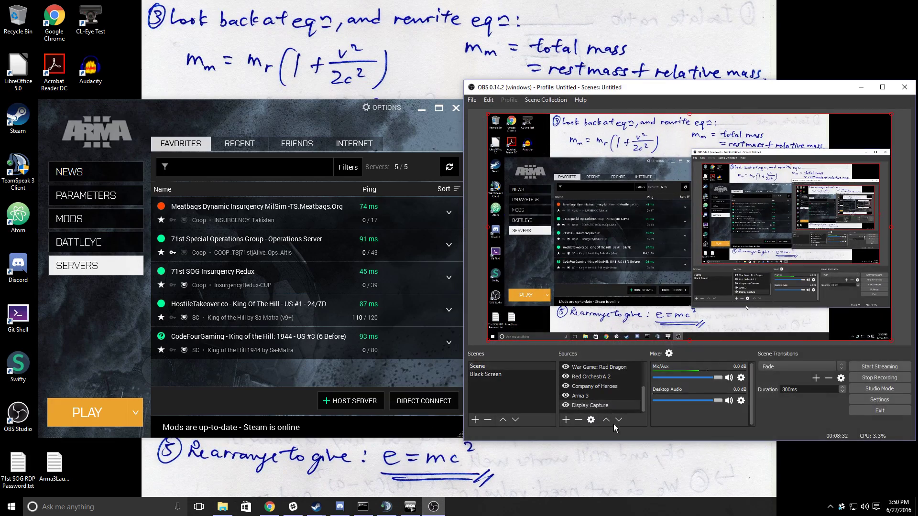